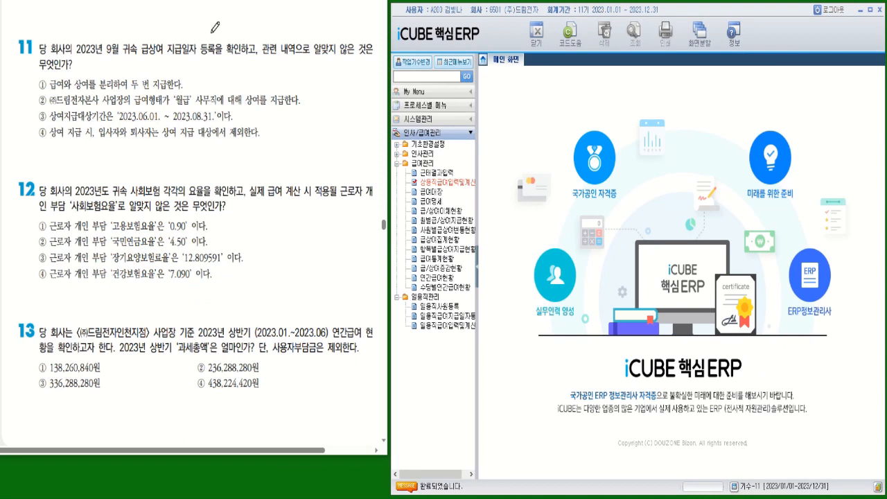
# Mark question 11's key phrases in red and open 급/상여지급일자등록 for 귀속연월 2023년 09월.
pyautogui.moveTo(104, 55); pyautogui.dragTo(237, 55)
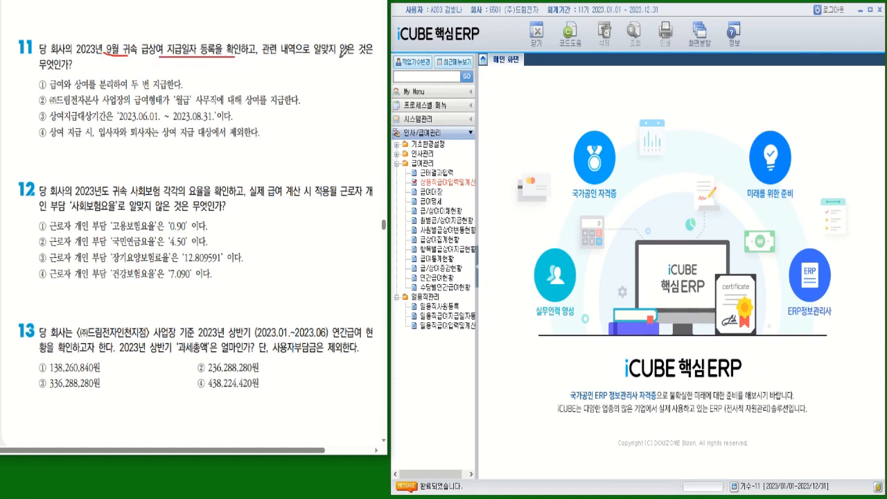
pyautogui.moveTo(347, 60)
pyautogui.mouseDown()
pyautogui.moveTo(339, 43)
pyautogui.moveTo(365, 57)
pyautogui.mouseUp()
pyautogui.click(431, 145)
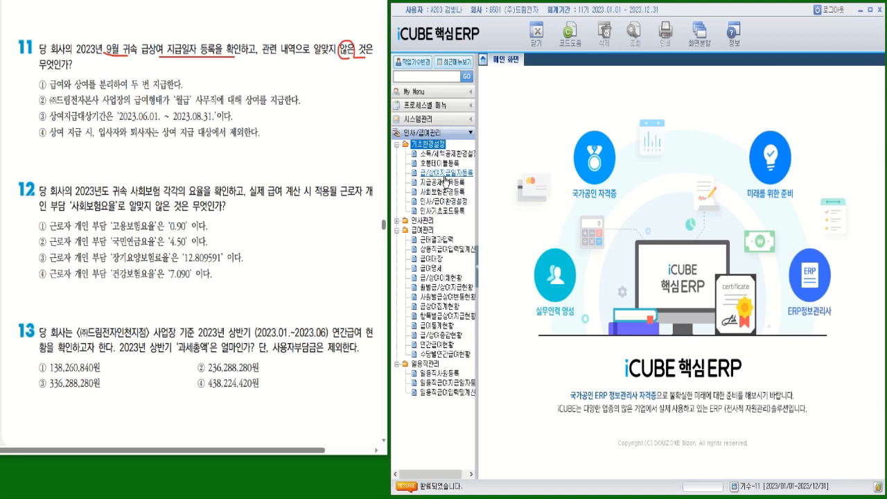
pyautogui.click(444, 174)
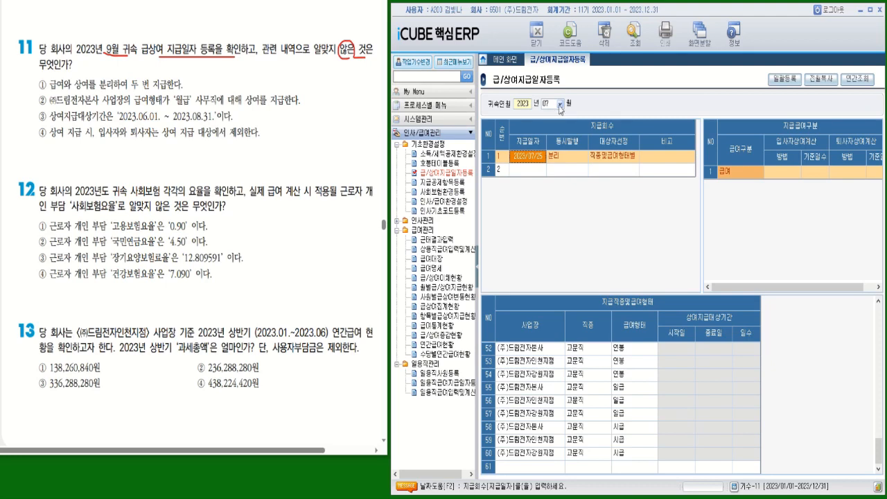
pyautogui.click(559, 104)
pyautogui.click(552, 185)
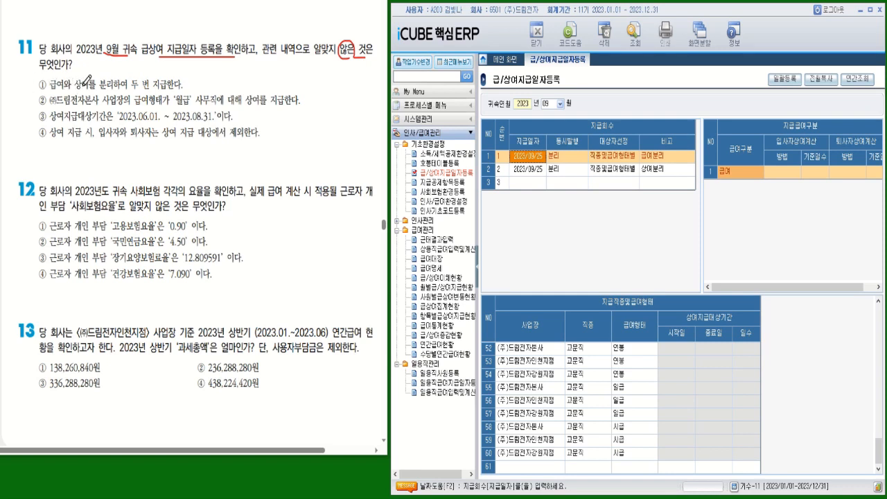
# Check options ① and ② of question 11 against the 상여분리 payment row, underlining their key phrases and marking both with circles.
pyautogui.moveTo(144, 89); pyautogui.dragTo(176, 88)
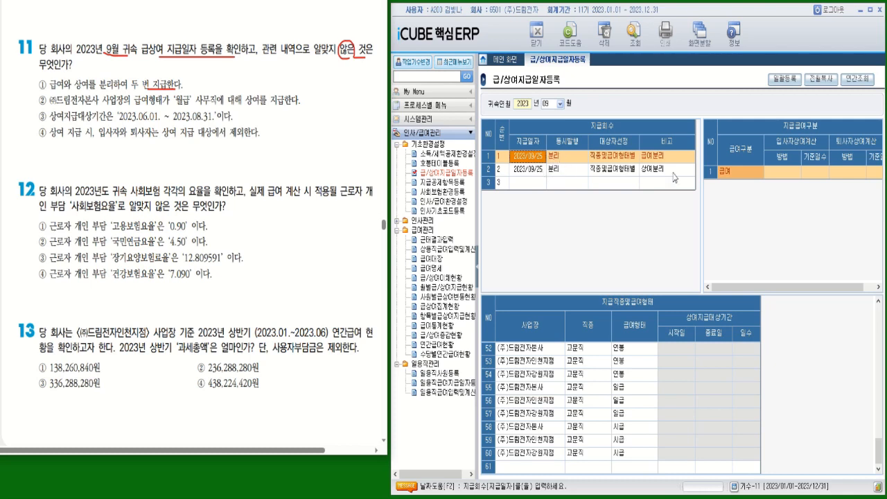
pyautogui.click(582, 169)
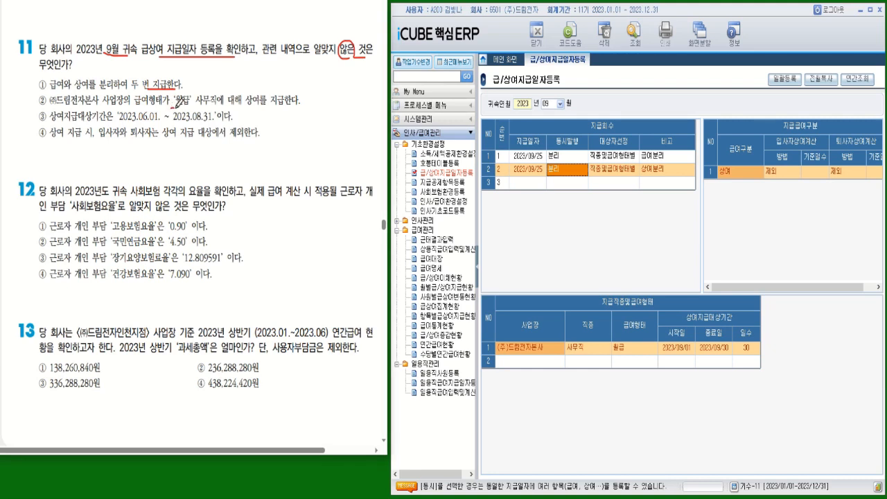
pyautogui.moveTo(176, 106); pyautogui.dragTo(301, 108)
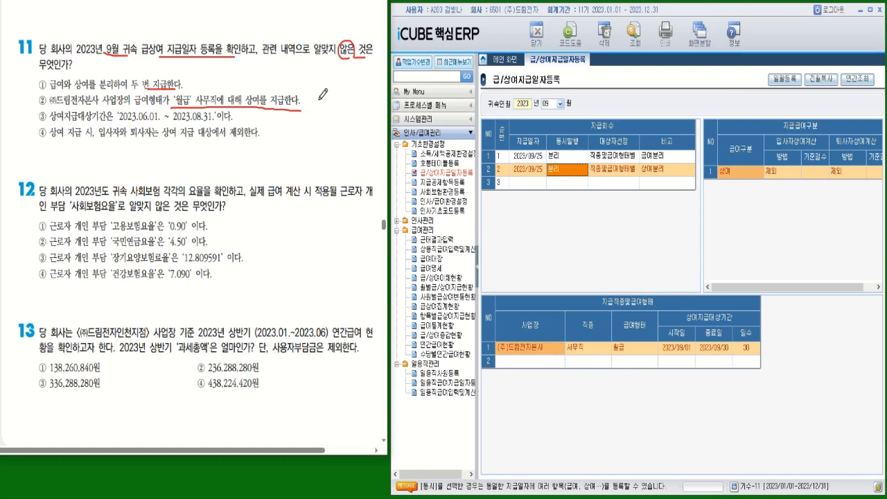
pyautogui.moveTo(314, 103); pyautogui.dragTo(311, 101)
pyautogui.moveTo(188, 79); pyautogui.dragTo(196, 81)
# Underline the period in question 11's option ③ and tick it as the answer, then underline option ④ and mark it with a circle.
pyautogui.moveTo(143, 124); pyautogui.dragTo(227, 123)
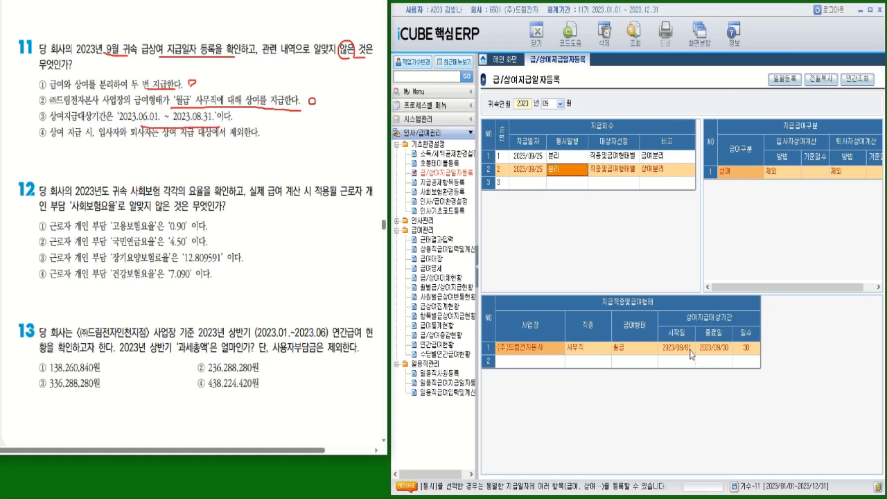
pyautogui.press('ctrl')
pyautogui.moveTo(35, 104)
pyautogui.mouseDown()
pyautogui.moveTo(40, 113)
pyautogui.moveTo(55, 101)
pyautogui.mouseUp()
pyautogui.moveTo(161, 137)
pyautogui.mouseDown()
pyautogui.moveTo(258, 136)
pyautogui.moveTo(234, 135)
pyautogui.mouseUp()
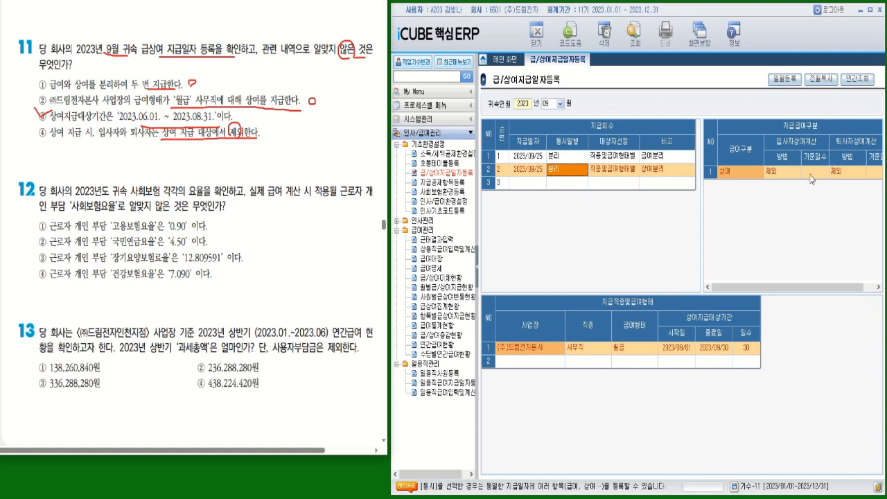
pyautogui.press('ctrl')
pyautogui.press('ctrl')
pyautogui.press('ctrl')
pyautogui.moveTo(265, 134); pyautogui.dragTo(270, 137)
# Underline question 12's key phrases about the employee-paid social insurance rates and open 사회보험환경등록.
pyautogui.moveTo(180, 196); pyautogui.dragTo(245, 197)
pyautogui.moveTo(340, 199); pyautogui.dragTo(371, 199)
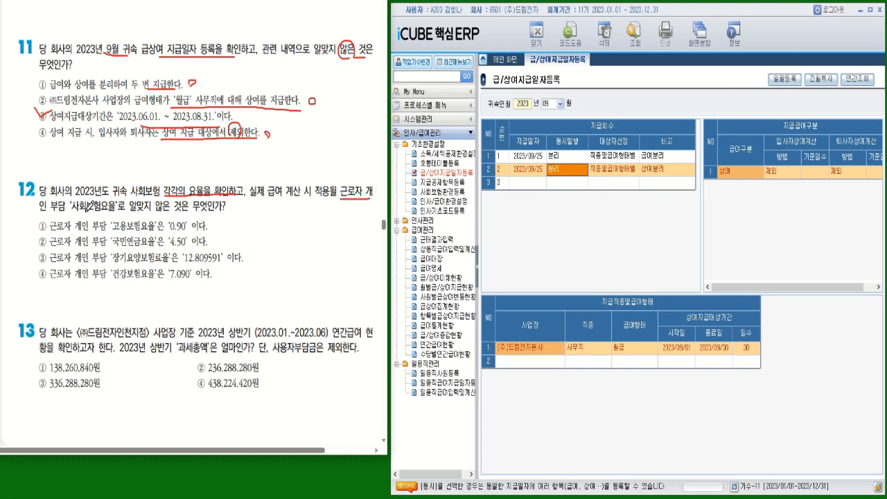
pyautogui.moveTo(43, 213); pyautogui.dragTo(226, 212)
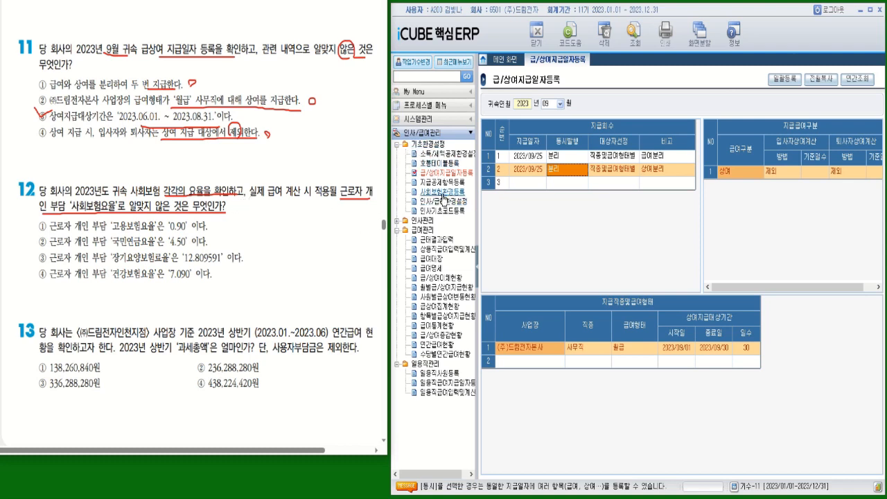
pyautogui.click(442, 197)
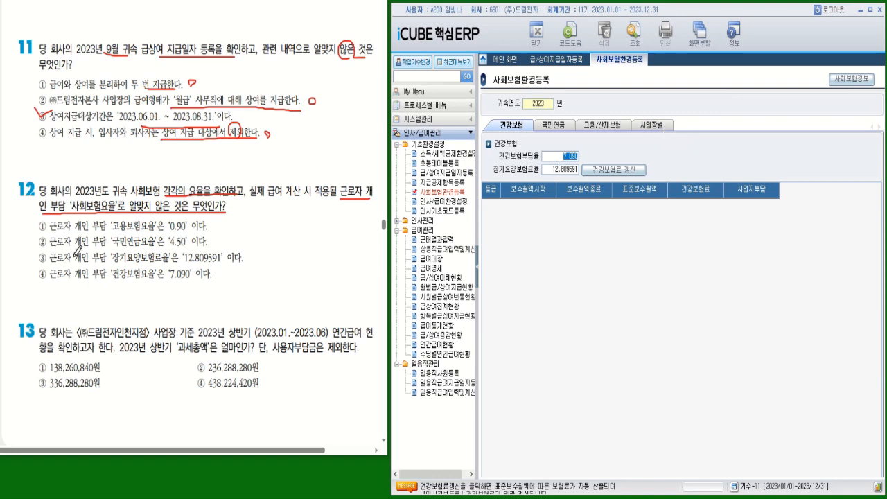
# Compare question 12's options with the 고용/산재보험, 국민연금 and 건강보험 rates, then underline and tick option ④ as the answer.
pyautogui.click(189, 309)
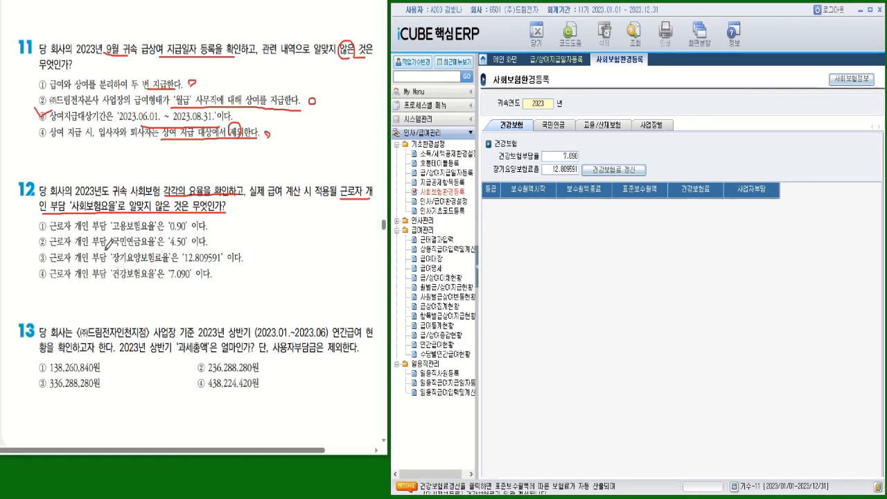
pyautogui.moveTo(113, 230); pyautogui.dragTo(207, 234)
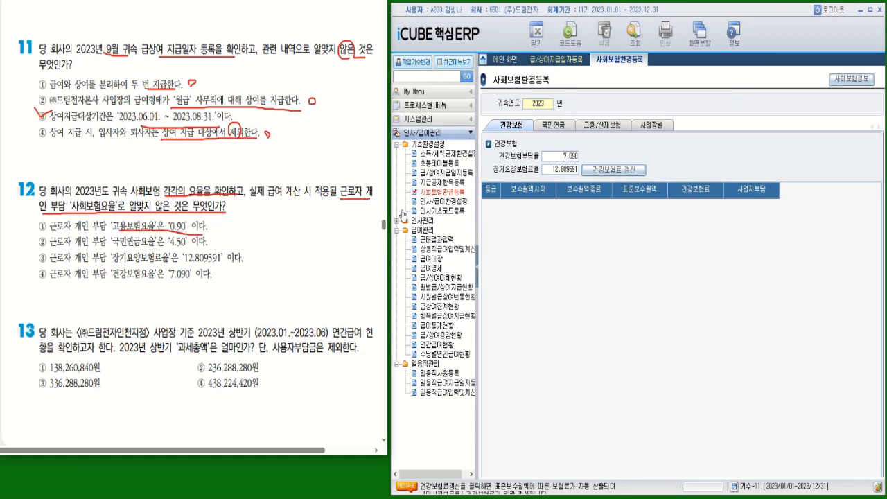
pyautogui.click(593, 127)
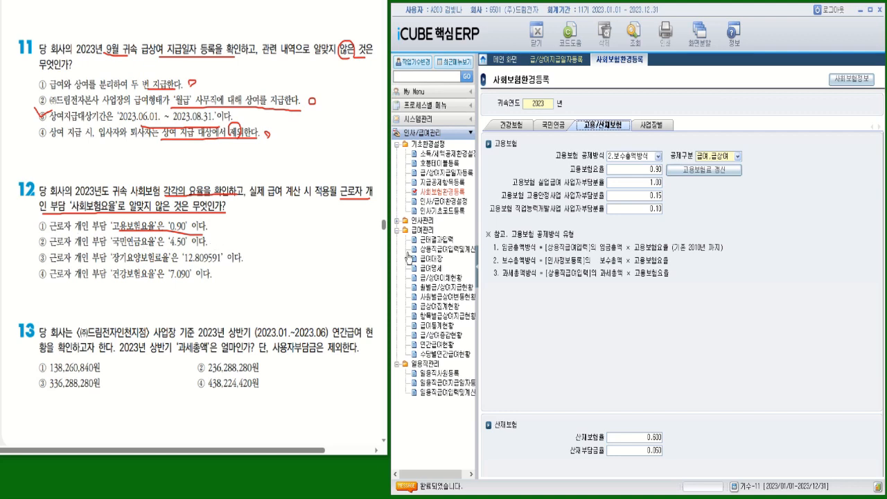
pyautogui.click(550, 125)
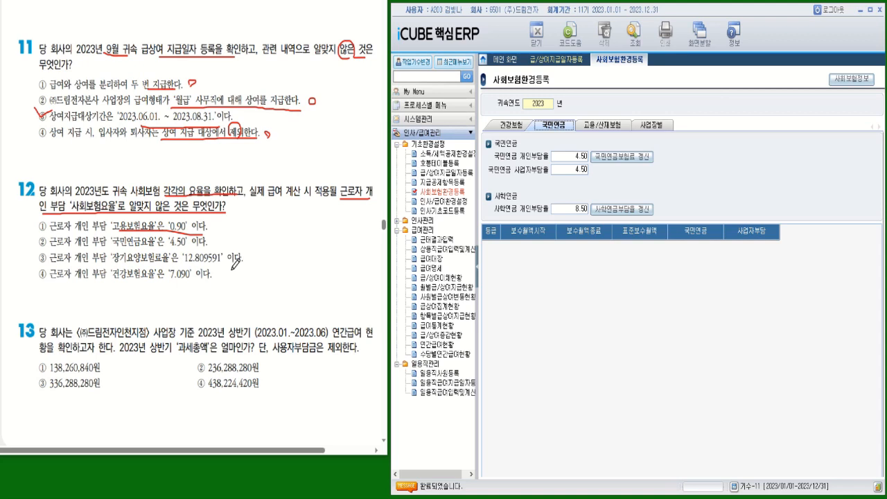
pyautogui.click(512, 127)
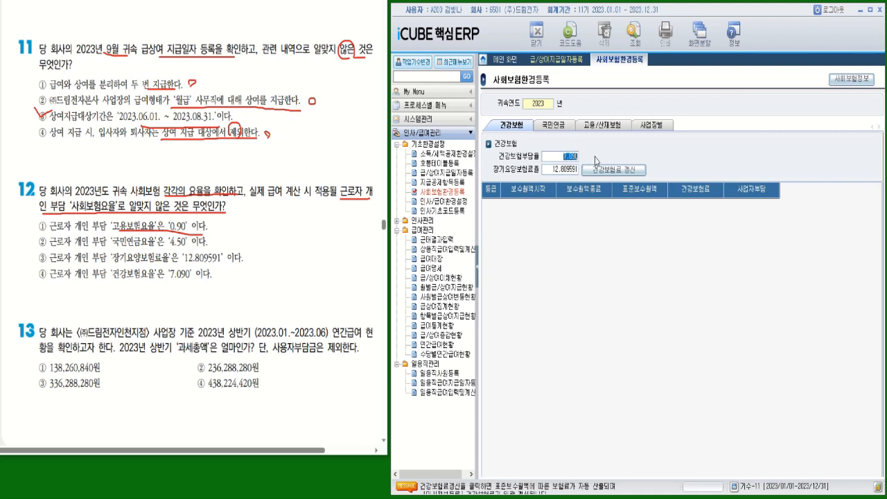
pyautogui.moveTo(36, 267)
pyautogui.mouseDown()
pyautogui.moveTo(51, 277)
pyautogui.moveTo(212, 277)
pyautogui.mouseUp()
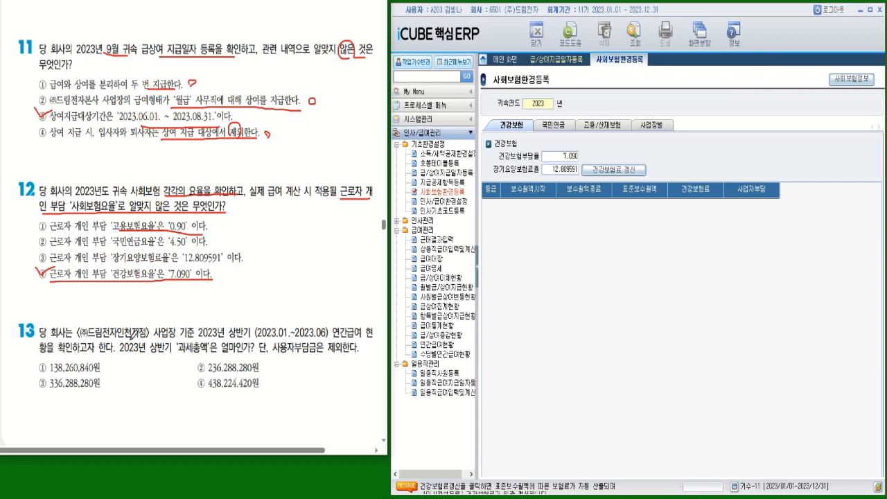
# Underline 인천지점, the 2023.01.~2023.06 period and the 사용자부담금 exclusion in question 13, and circle 과세총액.
pyautogui.moveTo(115, 339); pyautogui.dragTo(149, 333)
pyautogui.moveTo(280, 339); pyautogui.dragTo(368, 339)
pyautogui.moveTo(43, 356); pyautogui.dragTo(111, 356)
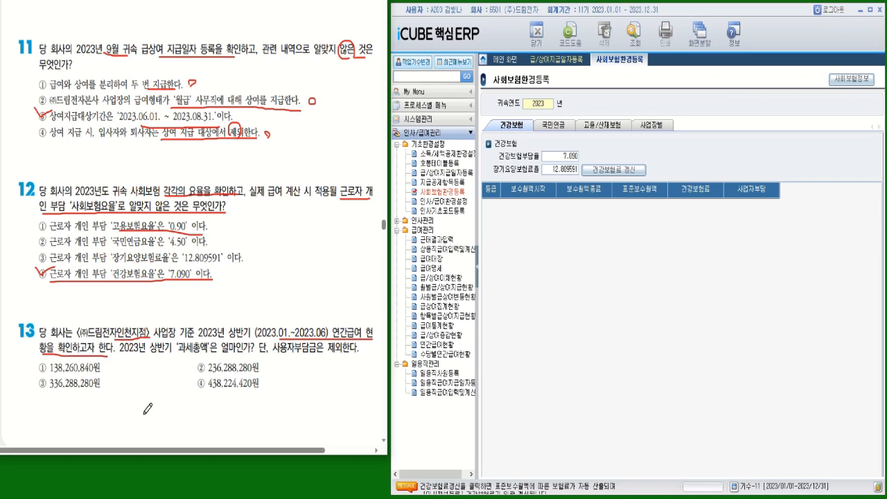
pyautogui.moveTo(210, 344)
pyautogui.mouseDown()
pyautogui.moveTo(184, 357)
pyautogui.moveTo(179, 344)
pyautogui.mouseUp()
pyautogui.moveTo(180, 340); pyautogui.dragTo(212, 339)
pyautogui.moveTo(276, 355); pyautogui.dragTo(359, 355)
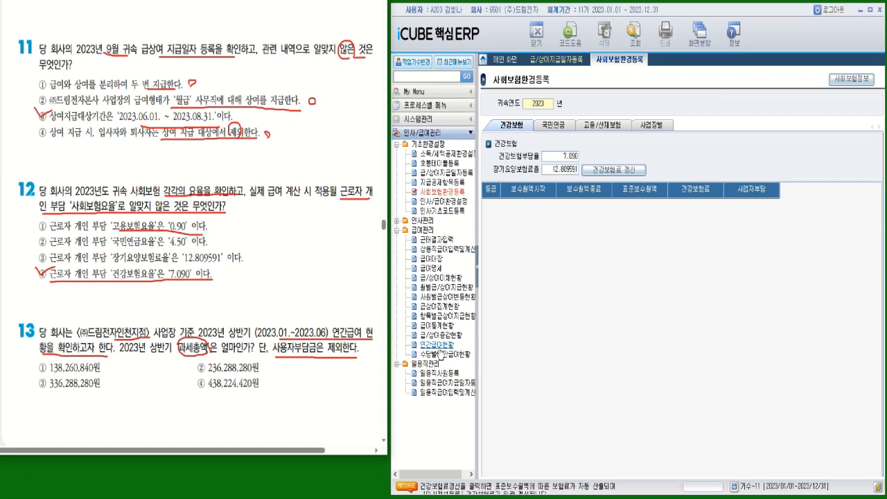
# Open 연간급여현황 and set the 조회기간 from 2023년 01월 to 2023년 06월.
pyautogui.click(436, 344)
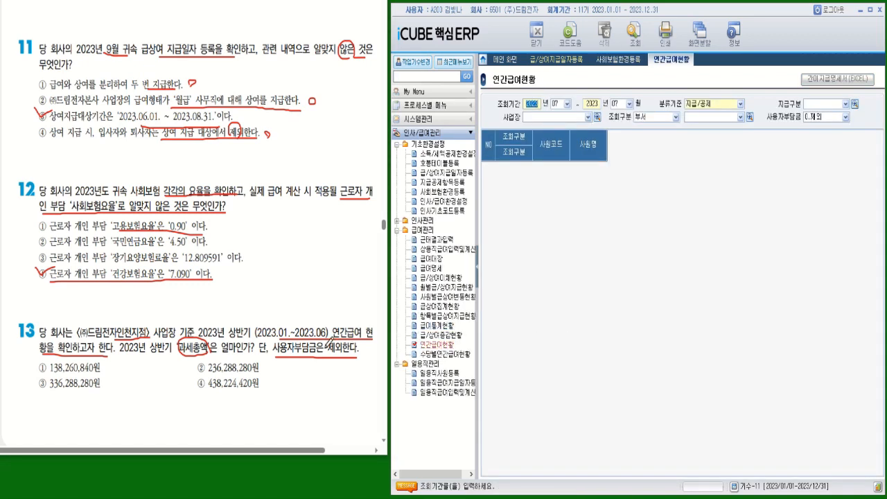
pyautogui.click(567, 103)
pyautogui.click(561, 113)
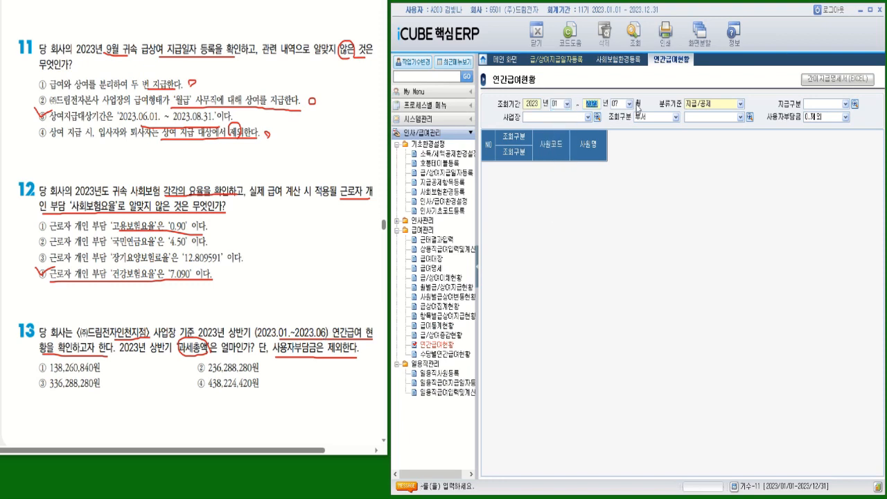
pyautogui.click(629, 103)
pyautogui.click(627, 159)
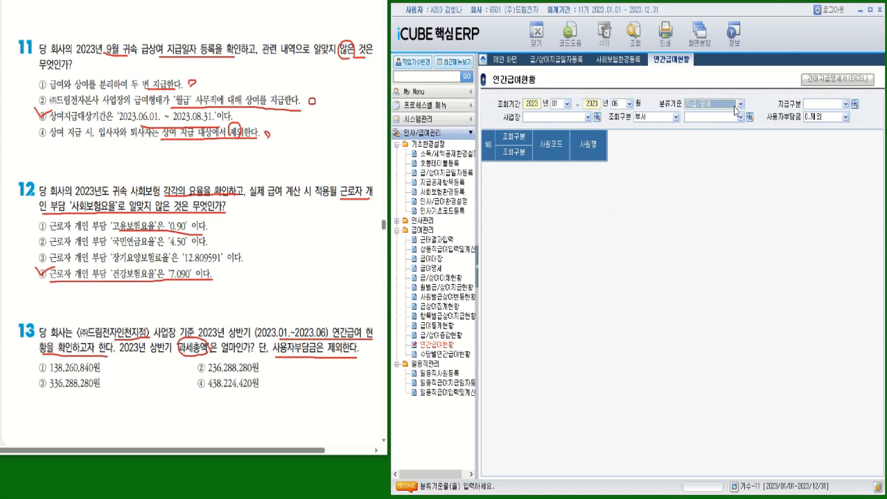
# Limit the 사업장 to 2000 (주)드림전자인천지점 and run the annual payroll query.
pyautogui.click(596, 117)
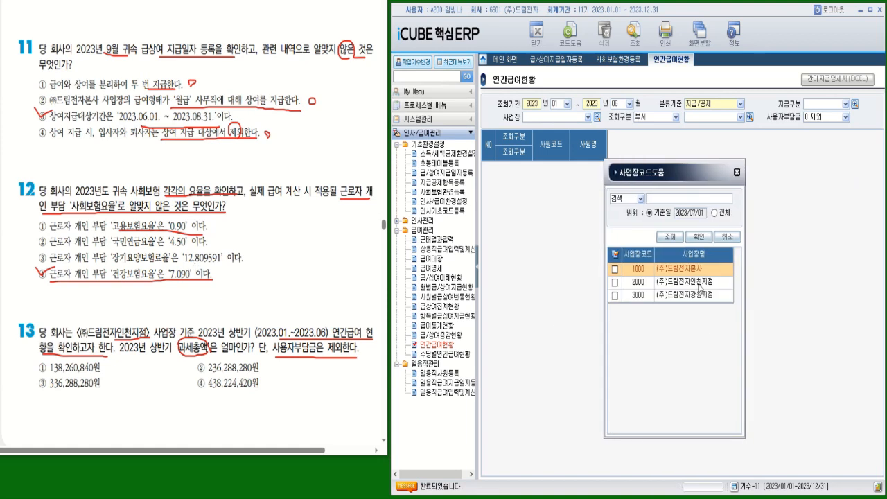
pyautogui.click(615, 282)
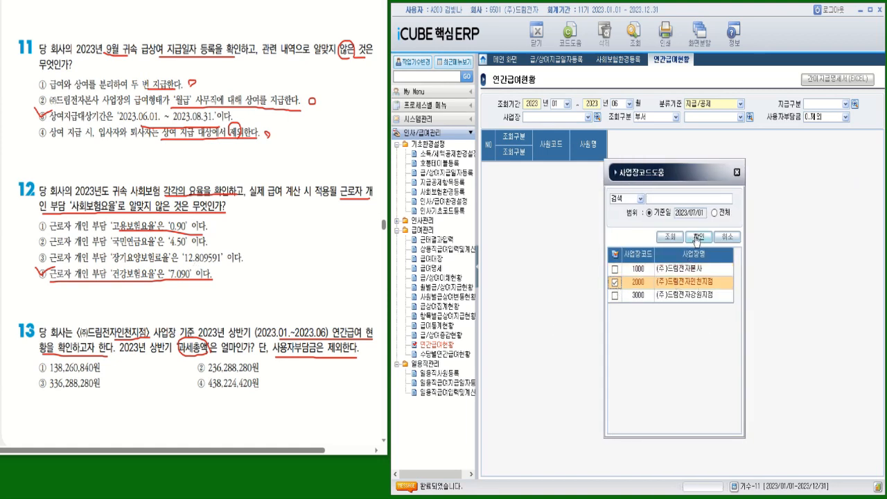
pyautogui.click(697, 237)
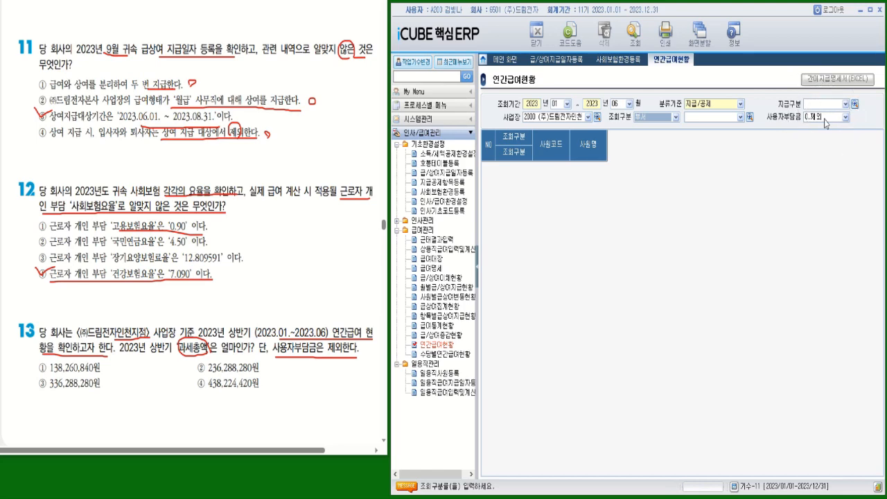
pyautogui.click(633, 32)
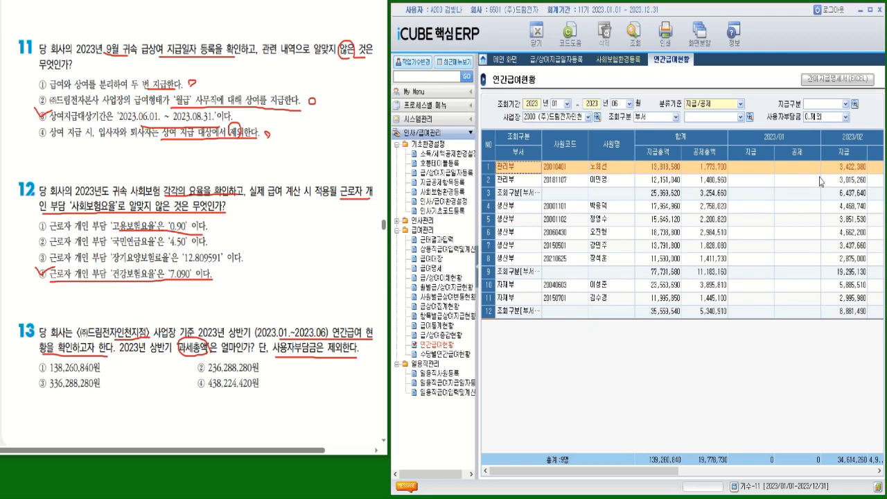
# Rerun the annual payroll query with 분류기준 set to 과세 and tick option ① as question 13's answer.
pyautogui.click(740, 104)
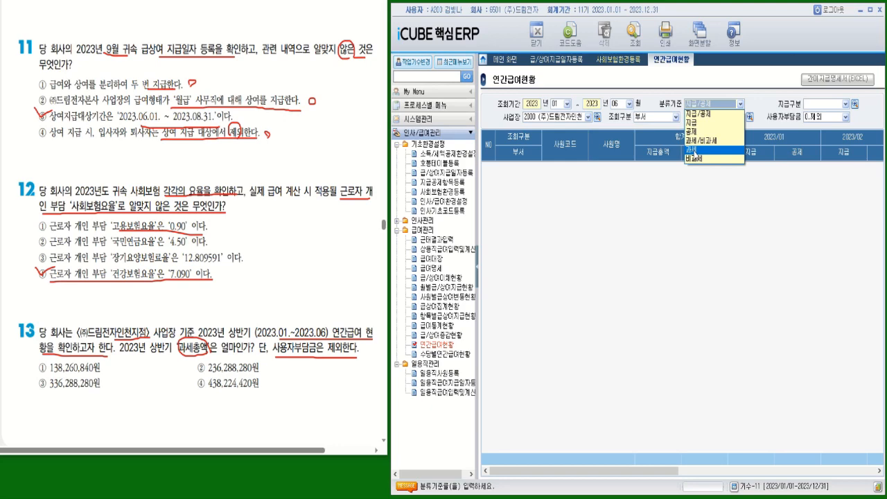
pyautogui.click(693, 152)
pyautogui.click(633, 31)
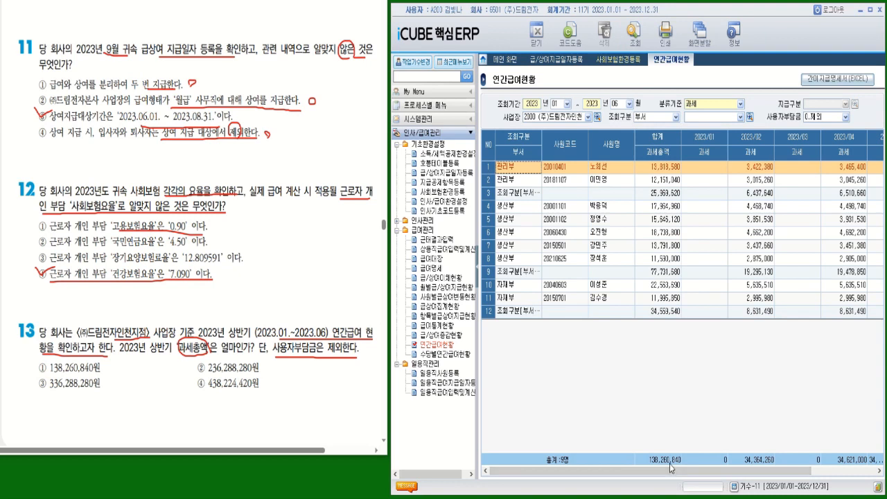
pyautogui.press('ctrl')
pyautogui.press('ctrl')
pyautogui.press('ctrl')
pyautogui.press('ctrl')
pyautogui.moveTo(38, 359); pyautogui.dragTo(54, 356)
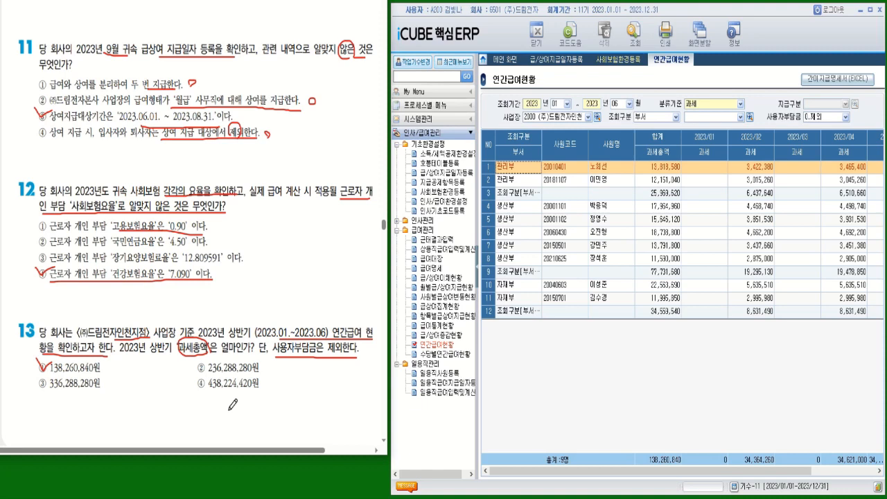
# View the annual payroll with 분류기준 set to 비과세.
pyautogui.click(740, 104)
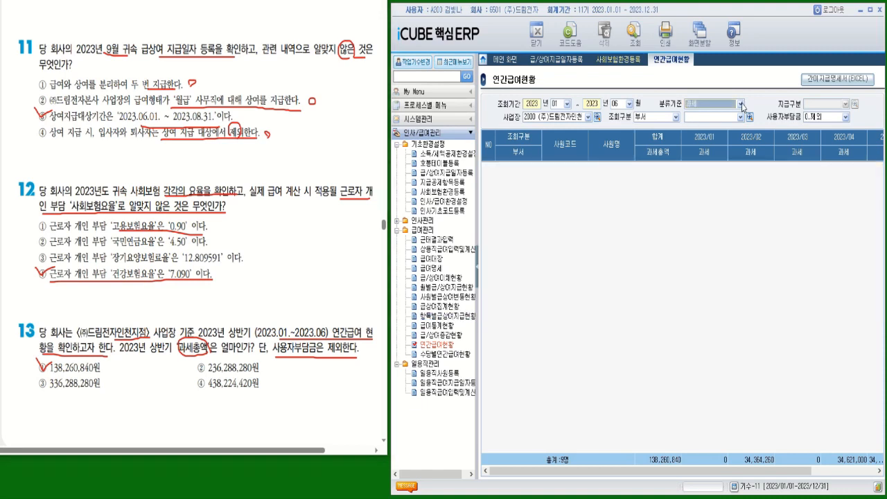
pyautogui.click(695, 158)
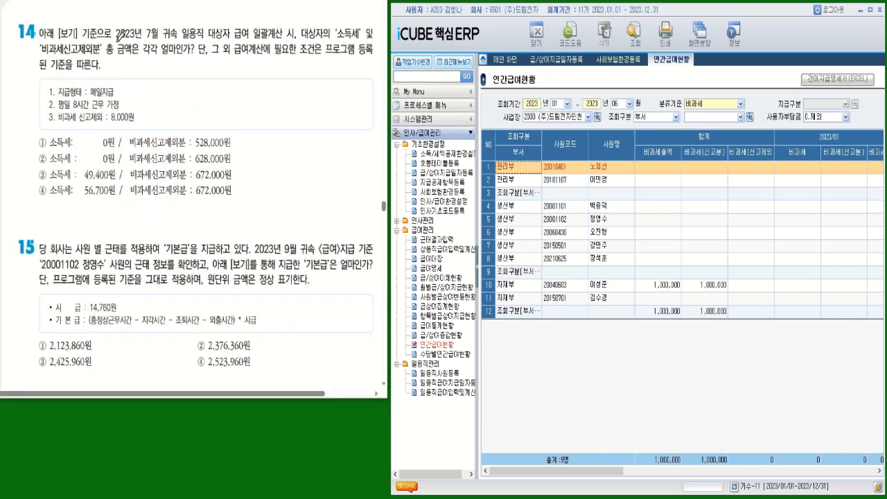
# Mark question 14's July 2023 daily-worker payroll task, requested amounts and three given conditions in red, and open 일용직급여입력및계산.
pyautogui.moveTo(117, 40)
pyautogui.mouseDown()
pyautogui.moveTo(286, 40)
pyautogui.moveTo(279, 31)
pyautogui.mouseUp()
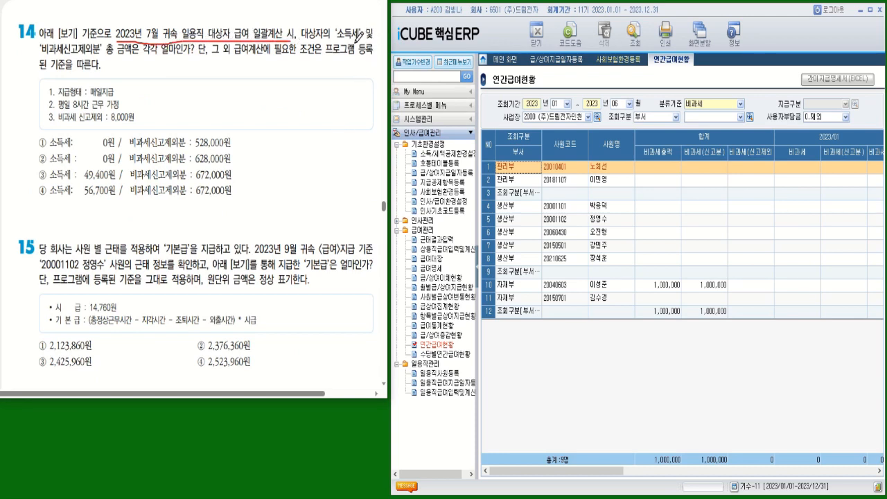
pyautogui.moveTo(356, 39)
pyautogui.mouseDown()
pyautogui.moveTo(337, 26)
pyautogui.moveTo(358, 35)
pyautogui.mouseUp()
pyautogui.moveTo(41, 54); pyautogui.dragTo(185, 55)
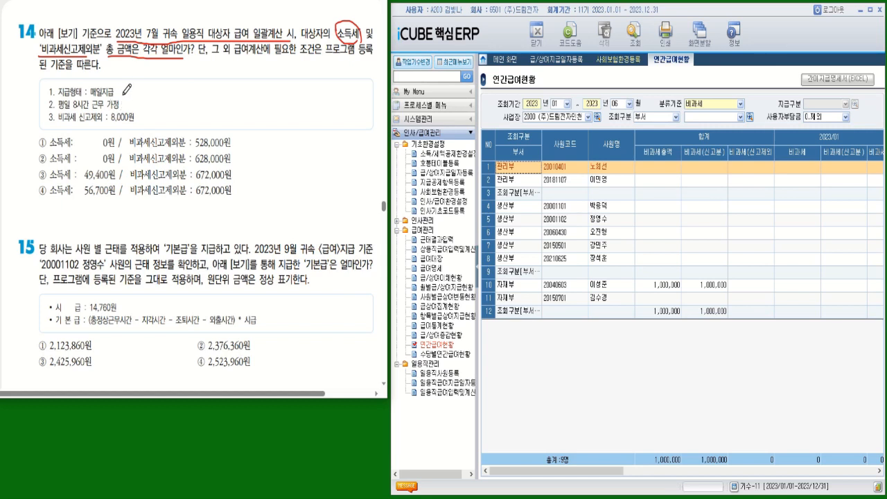
pyautogui.moveTo(118, 88); pyautogui.dragTo(128, 86)
pyautogui.moveTo(74, 108); pyautogui.dragTo(117, 109)
pyautogui.moveTo(140, 115); pyautogui.dragTo(148, 112)
pyautogui.doubleClick(443, 392)
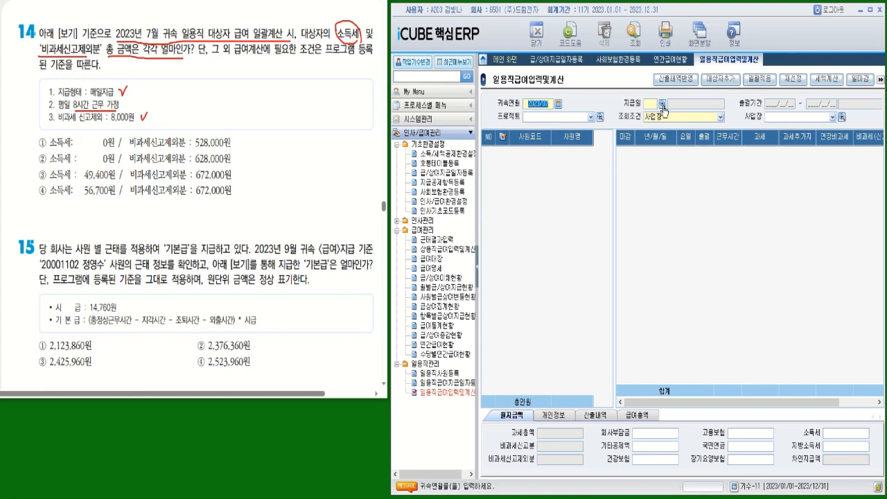
# Query the daily workers for 귀속연월 2023/07 using the 매일지급 pay date of 2023/07/25.
pyautogui.press('Return')
pyautogui.press('F2')
pyautogui.moveTo(711, 164); pyautogui.dragTo(624, 160)
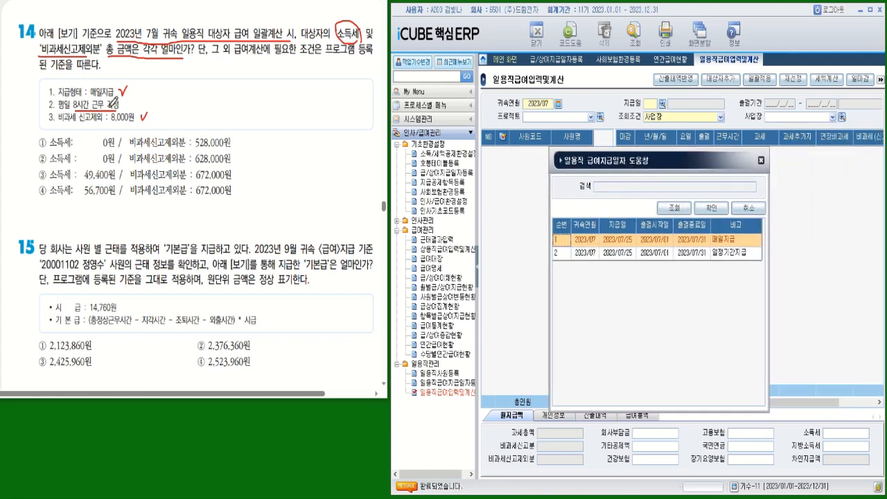
pyautogui.doubleClick(686, 243)
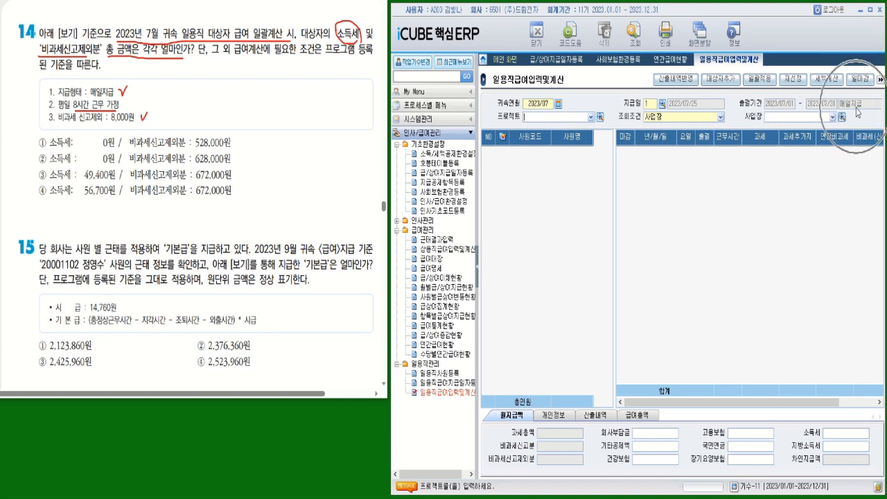
pyautogui.click(633, 31)
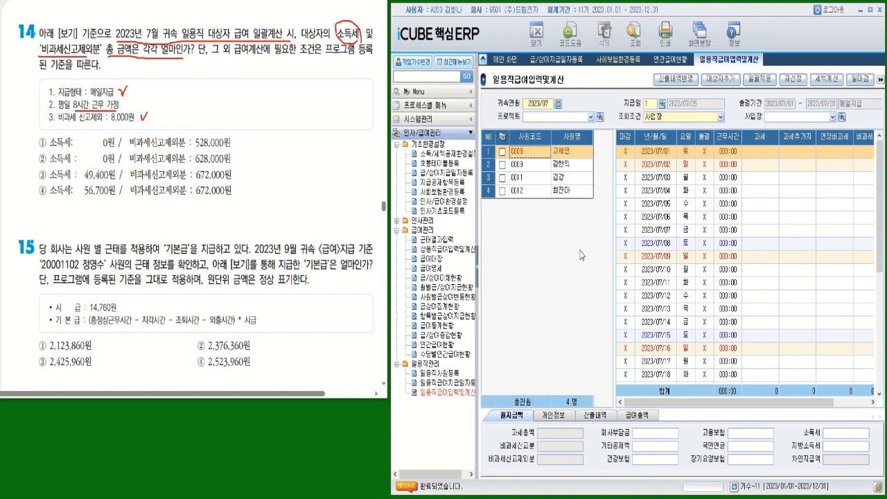
# Bulk-apply 008:00 hours on 평일 and 8,000 as 비과세(신고제외분) to all listed daily workers.
pyautogui.click(503, 138)
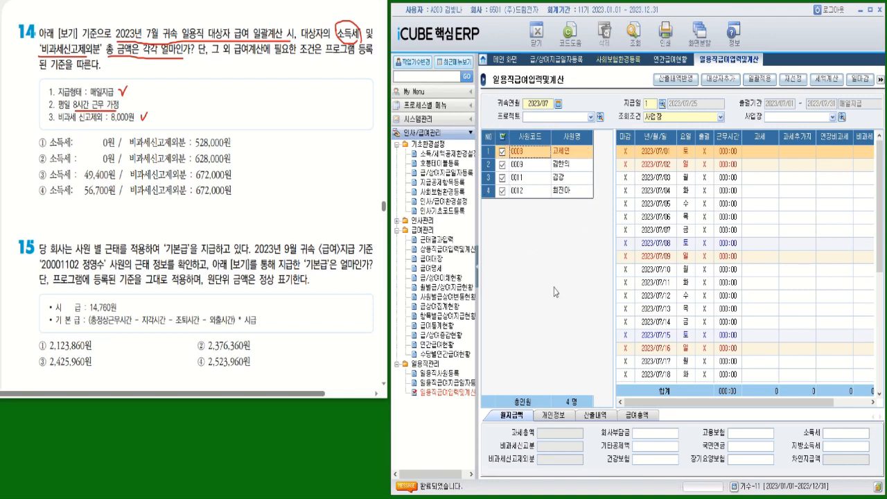
pyautogui.click(758, 80)
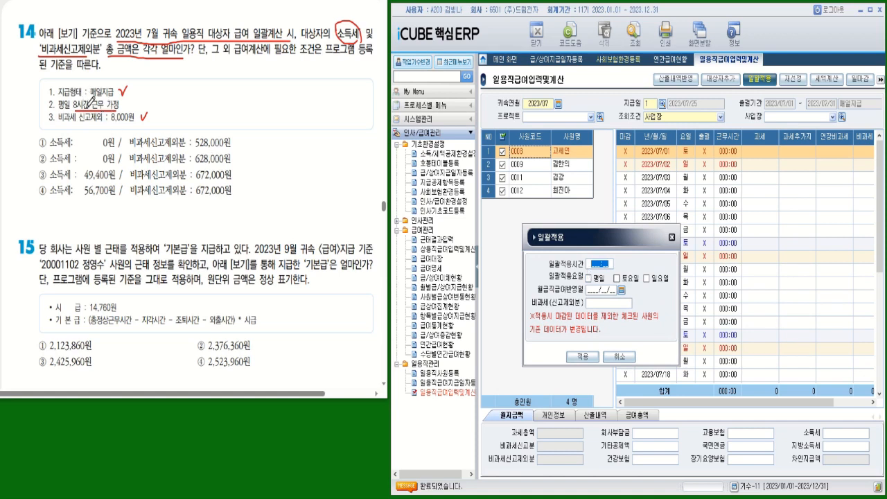
pyautogui.write('008:00')
pyautogui.click(589, 277)
pyautogui.click(605, 305)
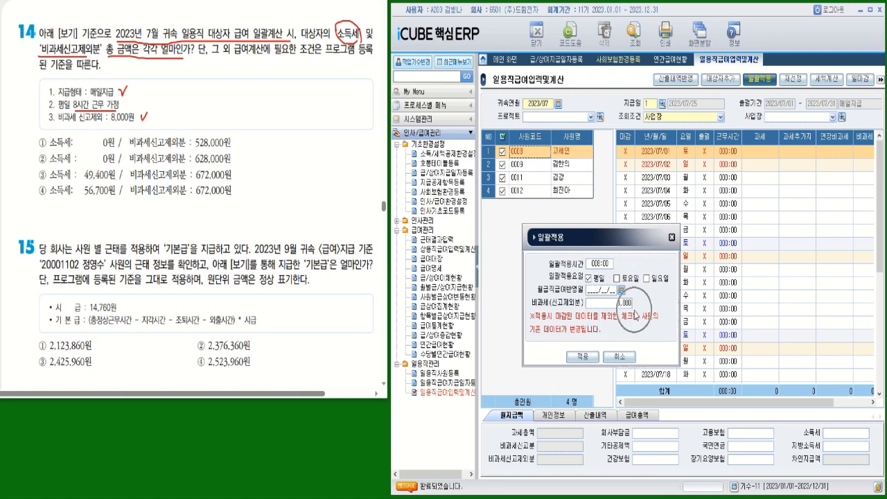
pyautogui.click(594, 357)
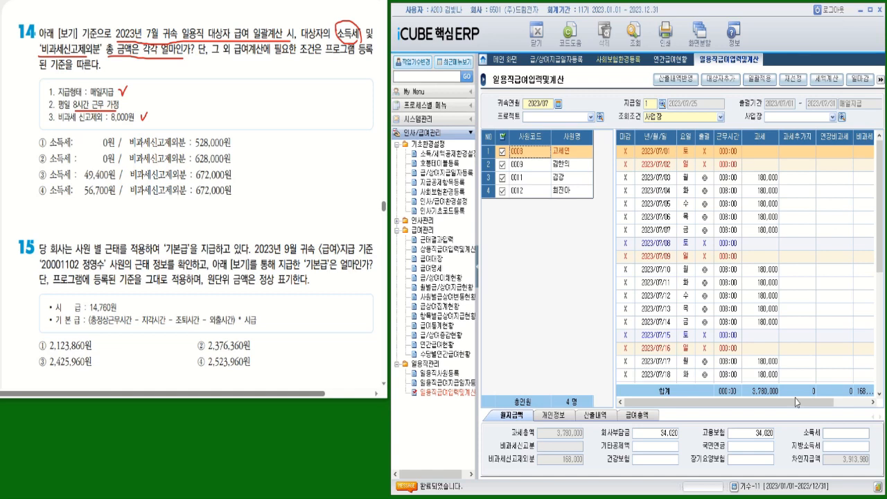
# Show the 급여총액 totals, tick options ③ and ④, and mark option ④ as question 14's answer.
pyautogui.click(636, 419)
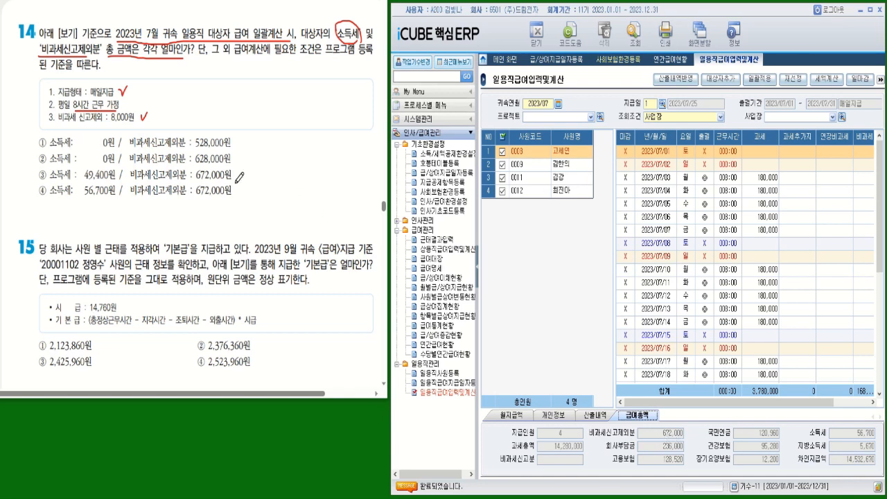
pyautogui.moveTo(230, 173)
pyautogui.mouseDown()
pyautogui.moveTo(239, 170)
pyautogui.moveTo(239, 185)
pyautogui.mouseUp()
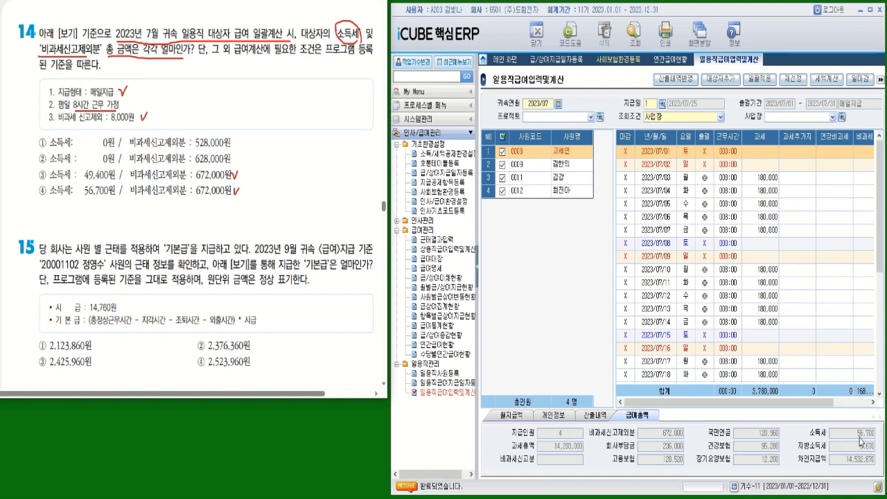
pyautogui.moveTo(34, 184)
pyautogui.mouseDown()
pyautogui.moveTo(85, 196)
pyautogui.moveTo(246, 200)
pyautogui.mouseUp()
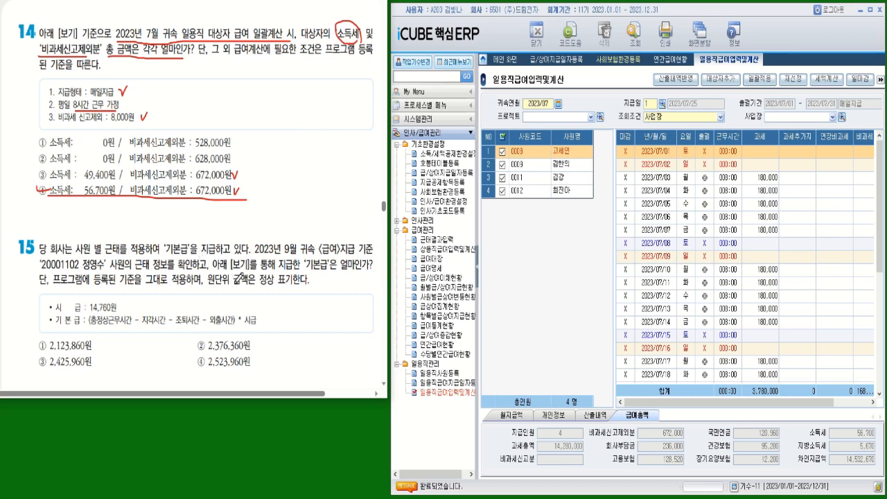
# Underline question 15's September 2023 period and attendance check in red, and circle 기본급.
pyautogui.moveTo(255, 254); pyautogui.dragTo(319, 251)
pyautogui.moveTo(83, 274); pyautogui.dragTo(211, 274)
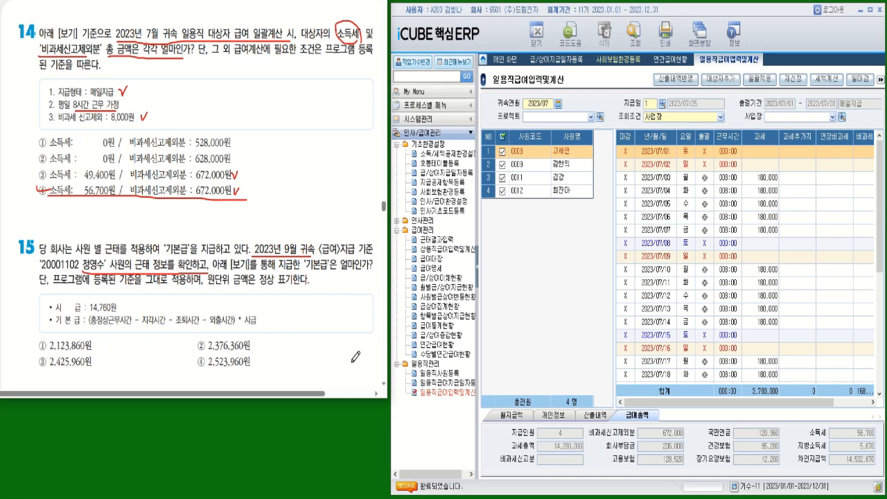
pyautogui.moveTo(330, 271)
pyautogui.mouseDown()
pyautogui.moveTo(306, 244)
pyautogui.moveTo(328, 271)
pyautogui.mouseUp()
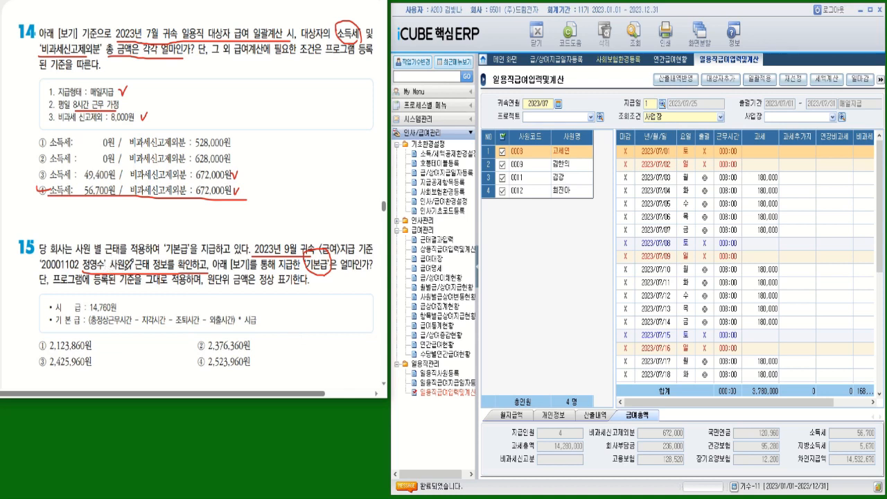
# Open 근태결과입력 and query September 2023 attendance for the 급여 pay date of 2023/09/25.
pyautogui.click(438, 241)
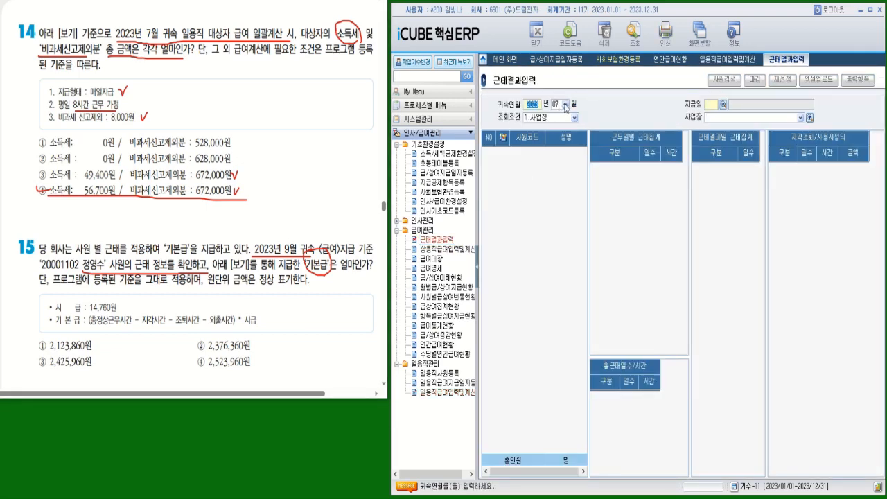
pyautogui.click(565, 105)
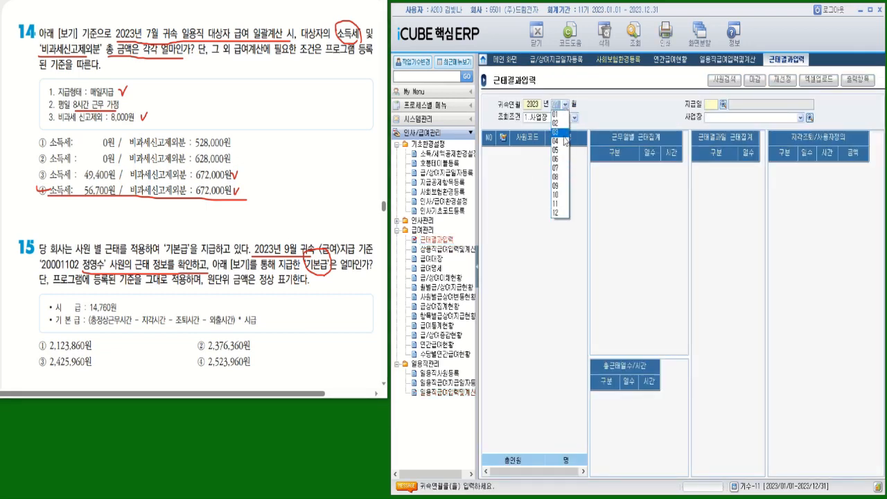
pyautogui.click(561, 191)
pyautogui.click(721, 106)
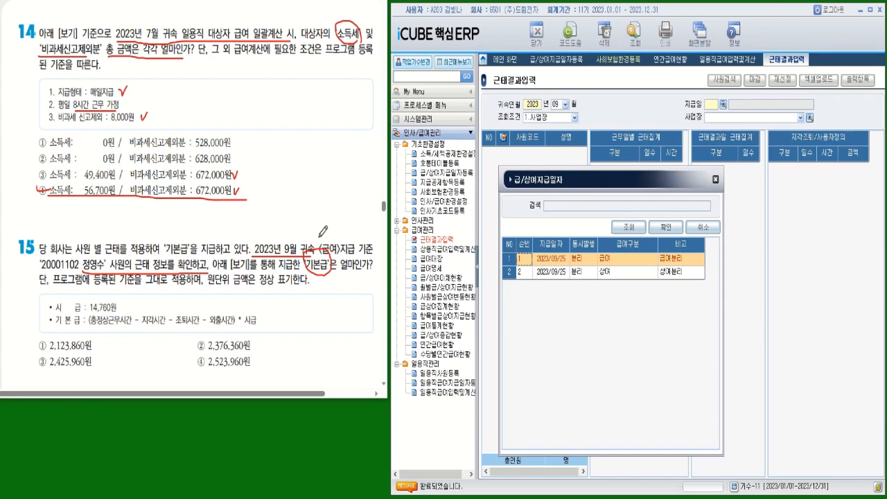
pyautogui.doubleClick(582, 260)
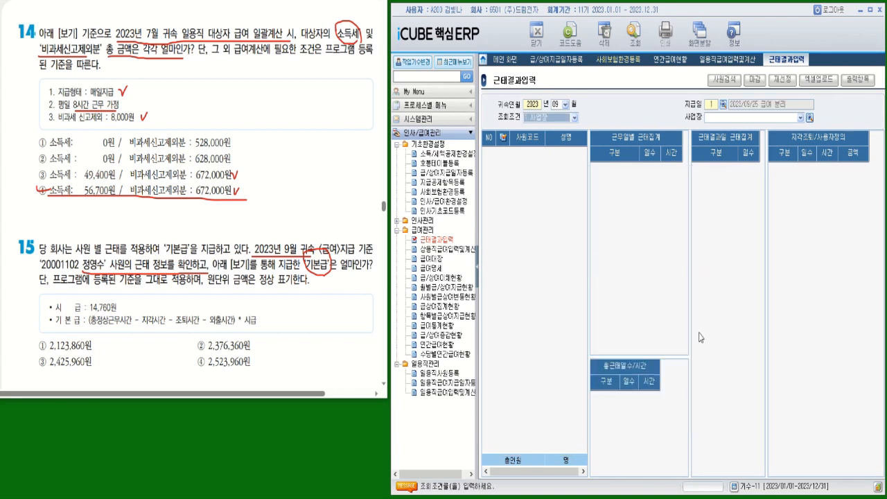
pyautogui.click(633, 31)
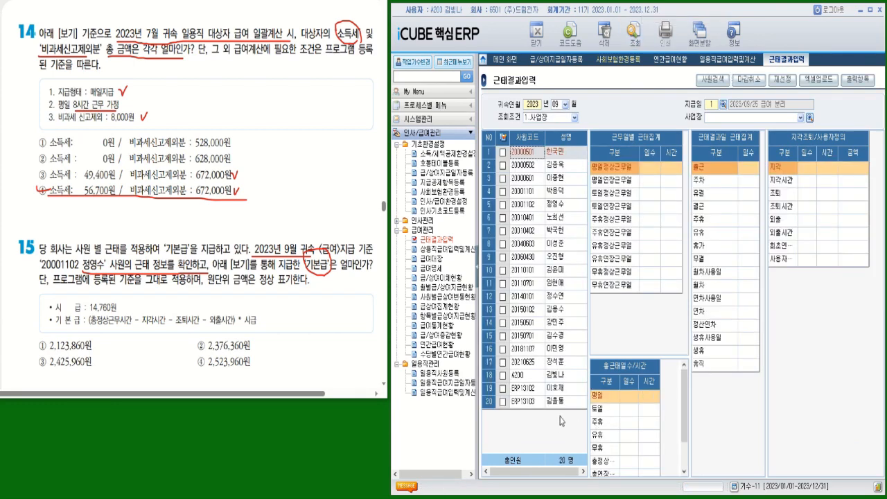
# Display the attendance of question 15's employee, enlarging the 총근태일수/시간 table and widening its 구분 column.
pyautogui.click(558, 210)
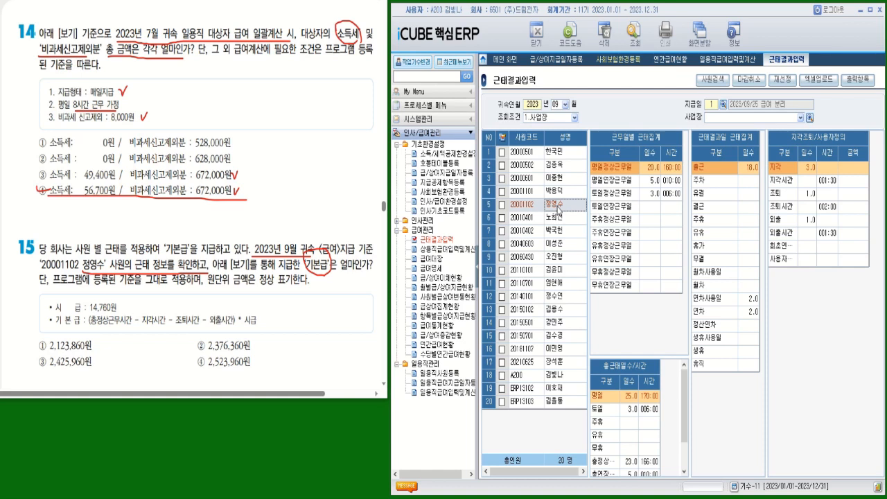
pyautogui.moveTo(655, 356); pyautogui.dragTo(656, 314)
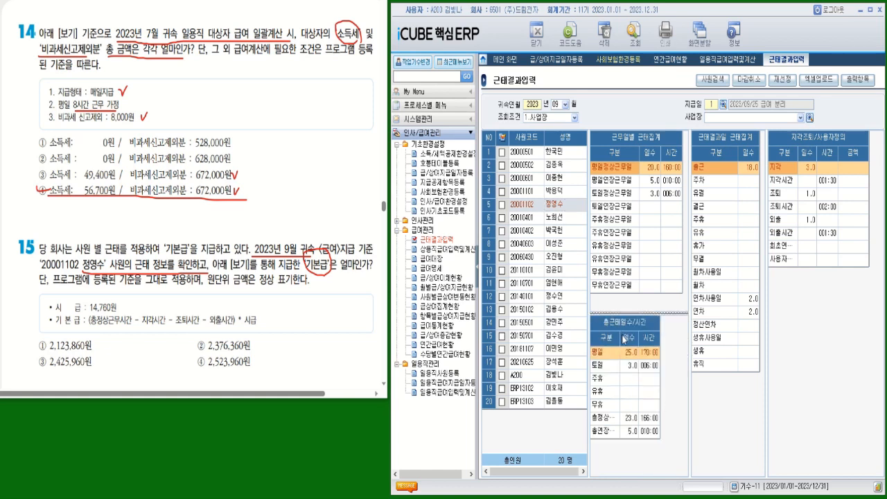
pyautogui.moveTo(620, 338); pyautogui.dragTo(637, 339)
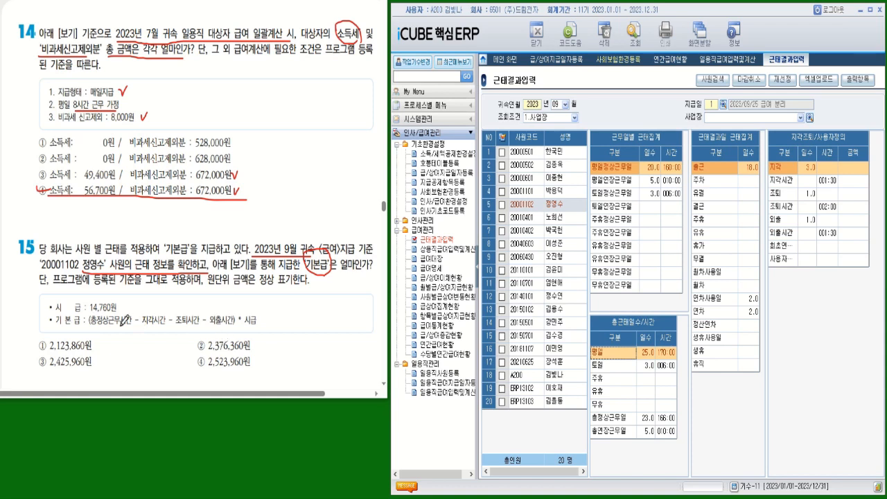
# Write 166, 90/60, 2 and 90/60 beside the 기본급 formula from the employee's normal, late, early-leave and outing times.
pyautogui.moveTo(103, 330)
pyautogui.mouseDown()
pyautogui.moveTo(104, 340)
pyautogui.moveTo(115, 336)
pyautogui.mouseUp()
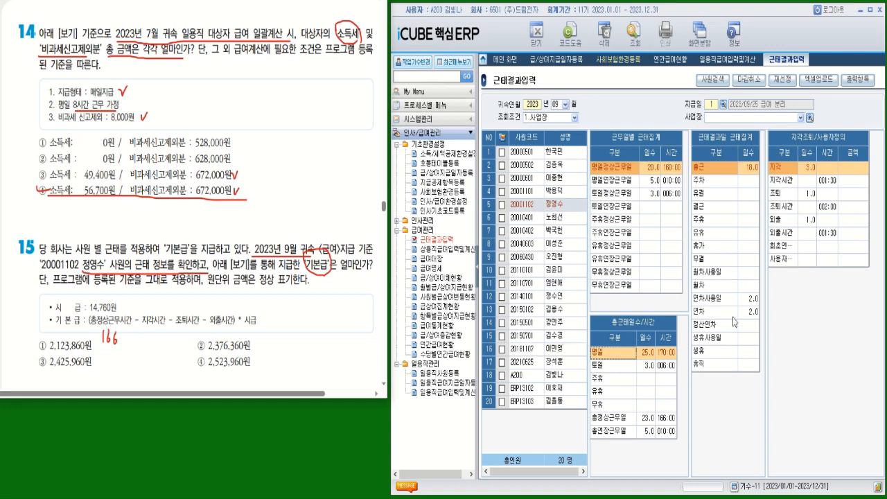
pyautogui.click(828, 180)
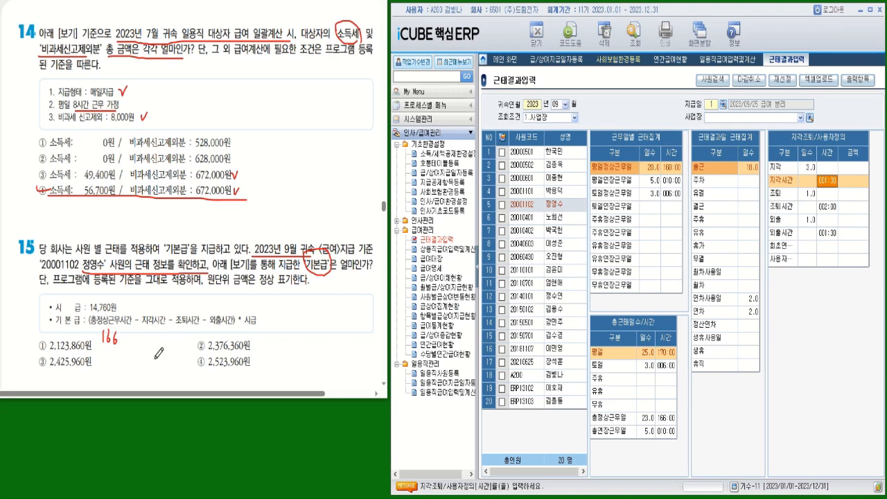
pyautogui.moveTo(148, 344)
pyautogui.mouseDown()
pyautogui.moveTo(140, 359)
pyautogui.moveTo(148, 366)
pyautogui.moveTo(150, 332)
pyautogui.mouseUp()
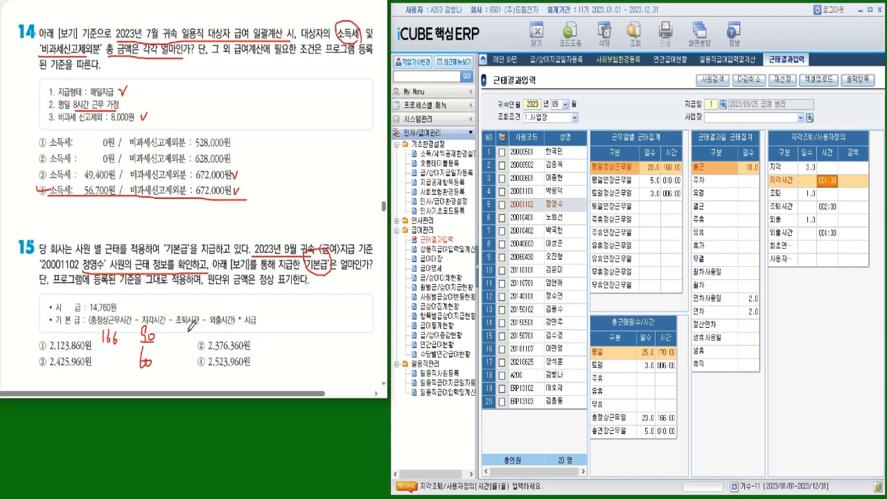
pyautogui.moveTo(182, 332); pyautogui.dragTo(189, 340)
pyautogui.click(826, 235)
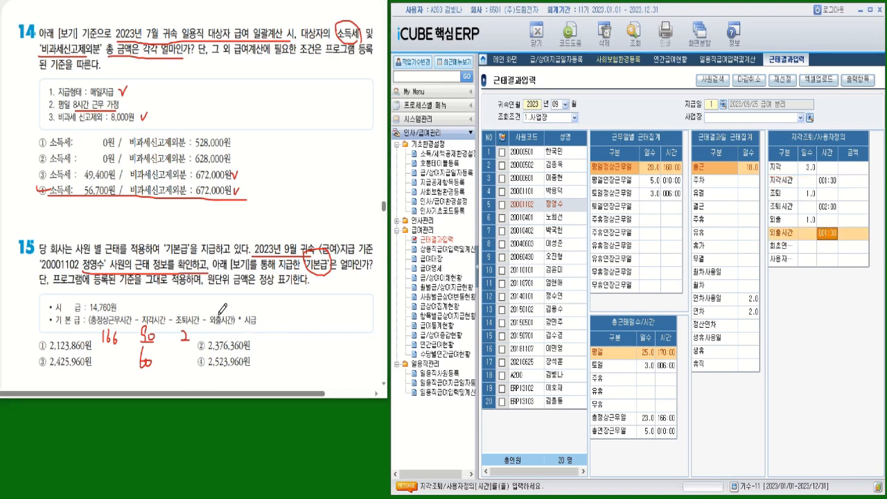
pyautogui.moveTo(221, 306)
pyautogui.mouseDown()
pyautogui.moveTo(238, 299)
pyautogui.moveTo(232, 319)
pyautogui.moveTo(239, 307)
pyautogui.moveTo(224, 287)
pyautogui.moveTo(228, 297)
pyautogui.moveTo(236, 290)
pyautogui.mouseUp()
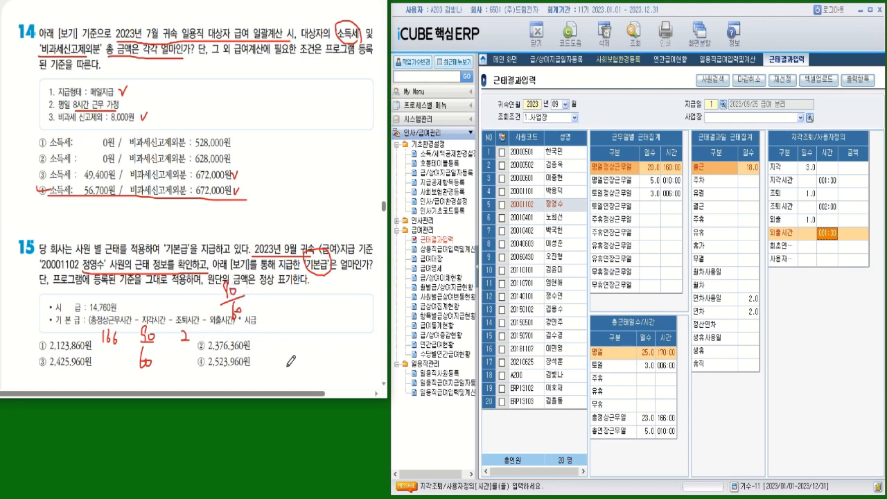
# Write 1.5 beside both 90/60 fractions, bracket 166 − 5, and mark it for multiplication by the 14,760원 hourly wage.
pyautogui.click(148, 379)
pyautogui.moveTo(151, 372)
pyautogui.mouseDown()
pyautogui.moveTo(156, 381)
pyautogui.moveTo(158, 372)
pyautogui.mouseUp()
pyautogui.moveTo(253, 300)
pyautogui.mouseDown()
pyautogui.moveTo(257, 313)
pyautogui.moveTo(272, 293)
pyautogui.mouseUp()
pyautogui.click(261, 310)
pyautogui.moveTo(103, 357); pyautogui.dragTo(118, 369)
pyautogui.moveTo(129, 326); pyautogui.dragTo(130, 367)
pyautogui.moveTo(100, 326); pyautogui.dragTo(98, 368)
pyautogui.moveTo(124, 305)
pyautogui.mouseDown()
pyautogui.moveTo(131, 314)
pyautogui.moveTo(123, 314)
pyautogui.mouseUp()
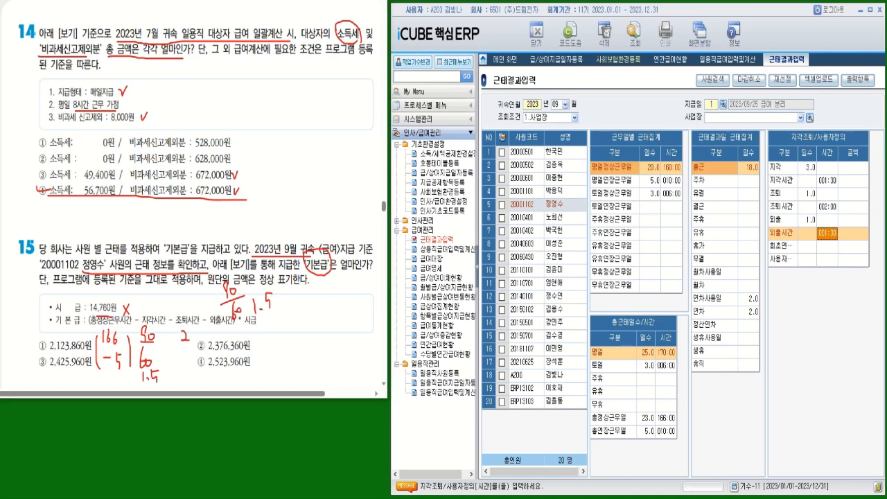
# Calculate 166 − 5 in the Windows calculator.
pyautogui.moveTo(885, 1); pyautogui.dragTo(482, 63)
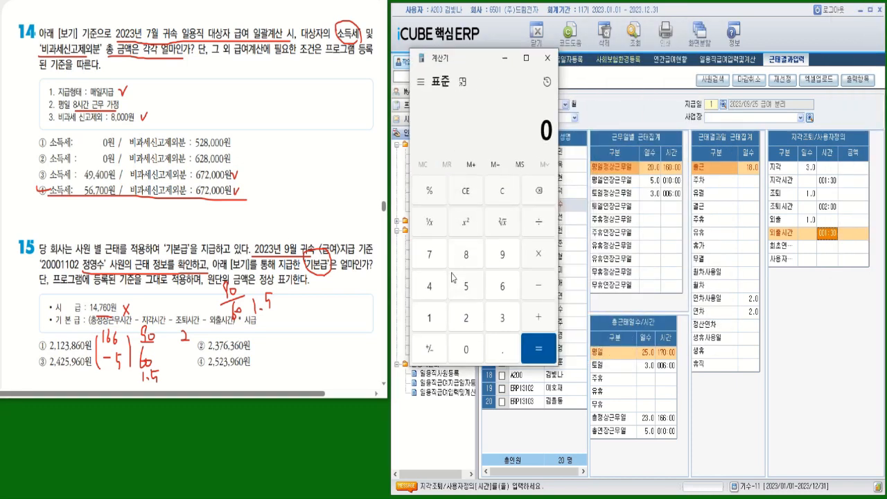
pyautogui.click(431, 326)
pyautogui.click(503, 296)
pyautogui.click(503, 296)
pyautogui.click(537, 291)
pyautogui.click(471, 294)
pyautogui.click(539, 348)
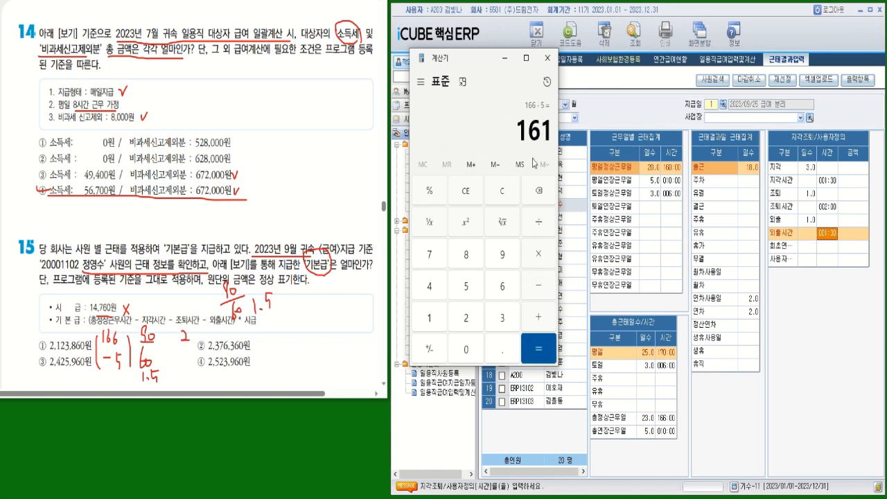
# Multiply the hours by 14760, box option ② 2,376,360원 as question 15's answer, and put the calculator away.
pyautogui.click(538, 255)
pyautogui.click(434, 323)
pyautogui.click(430, 286)
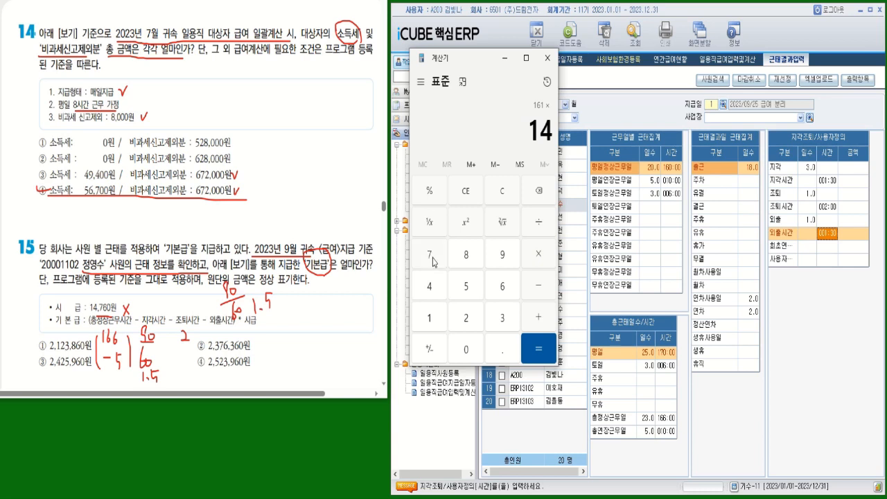
pyautogui.click(430, 254)
pyautogui.click(501, 286)
pyautogui.click(466, 349)
pyautogui.click(539, 348)
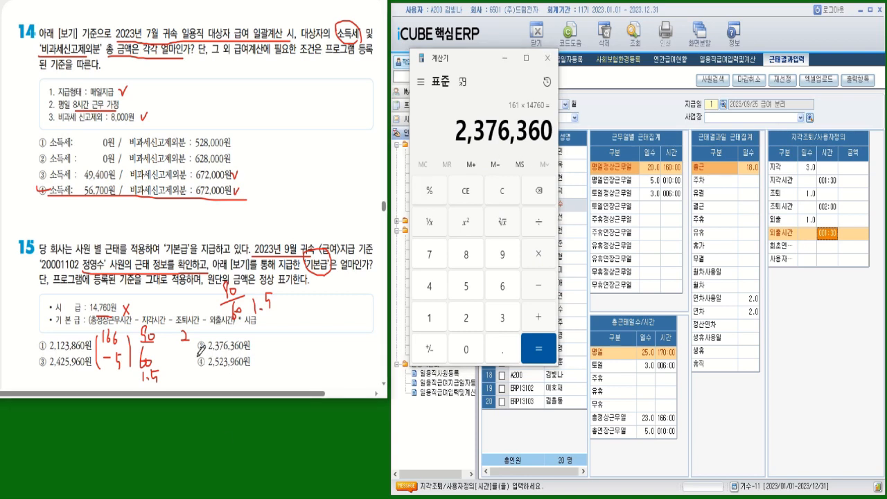
pyautogui.moveTo(199, 354)
pyautogui.mouseDown()
pyautogui.moveTo(242, 355)
pyautogui.moveTo(228, 330)
pyautogui.moveTo(197, 352)
pyautogui.mouseUp()
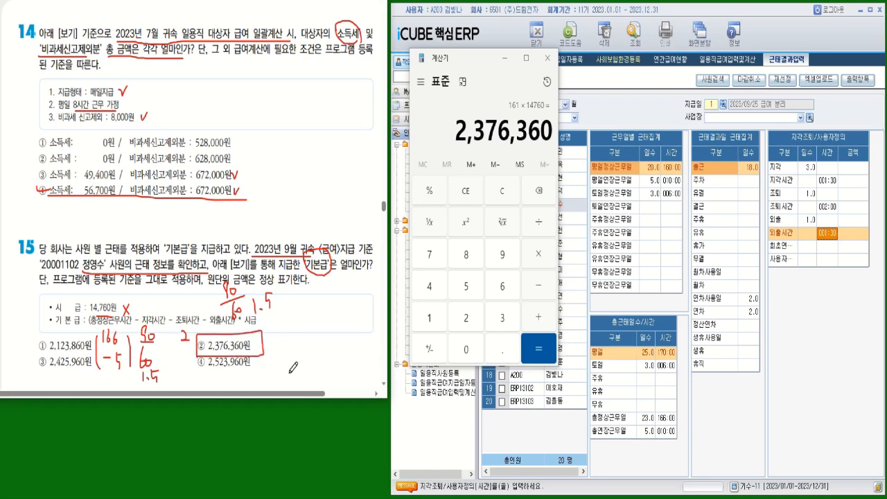
pyautogui.click(505, 64)
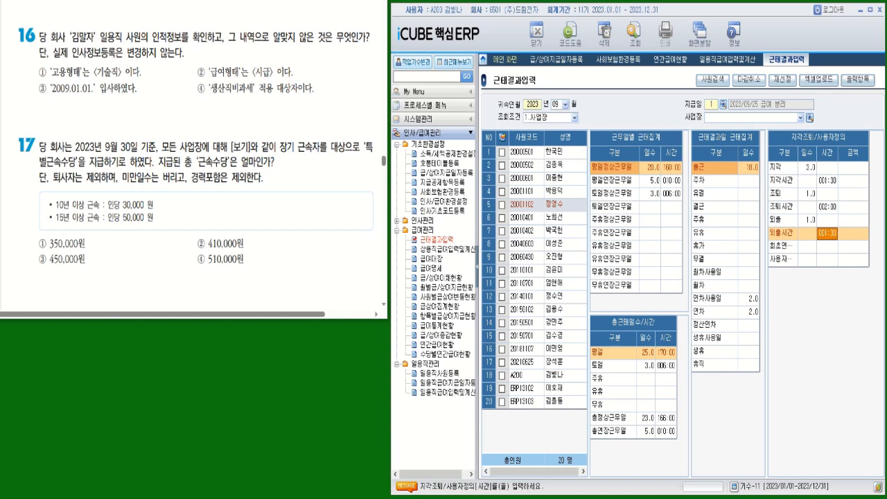
# Underline question 16's 일용직 and no-change condition, and open the named worker's record in 일용직사원등록.
pyautogui.moveTo(72, 55)
pyautogui.mouseDown()
pyautogui.moveTo(177, 59)
pyautogui.moveTo(166, 55)
pyautogui.mouseUp()
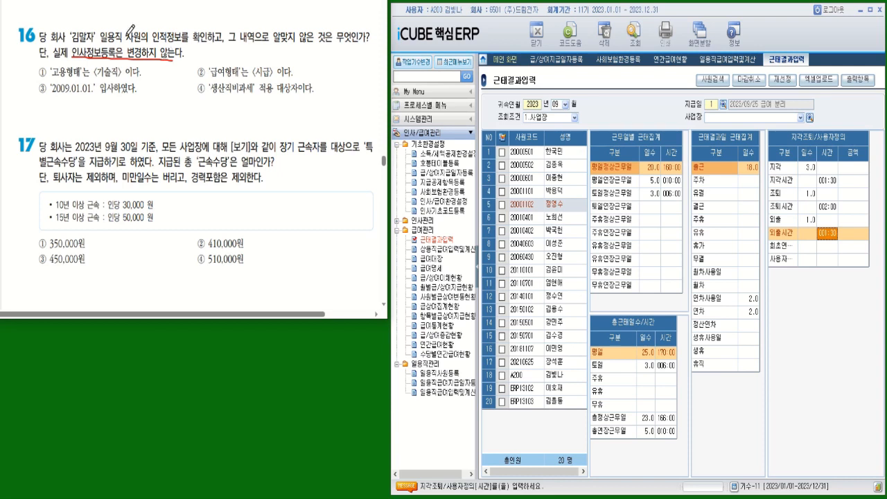
pyautogui.moveTo(109, 41); pyautogui.dragTo(132, 40)
pyautogui.click(438, 373)
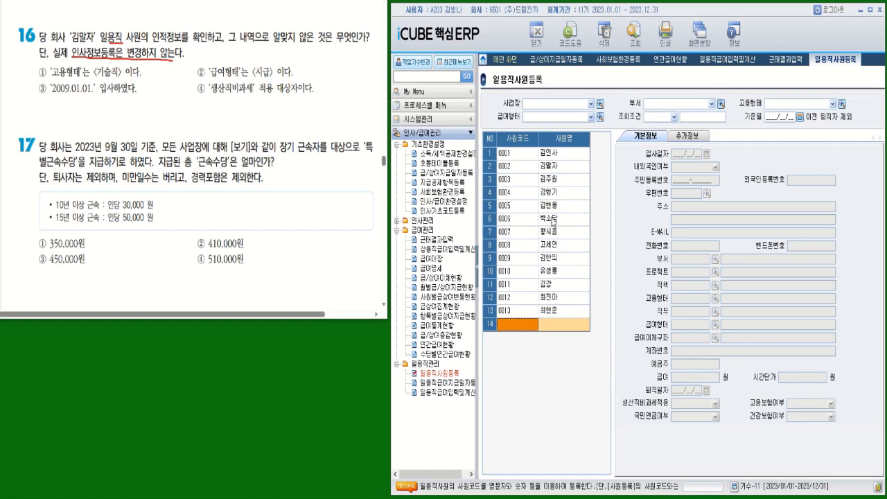
pyautogui.click(524, 166)
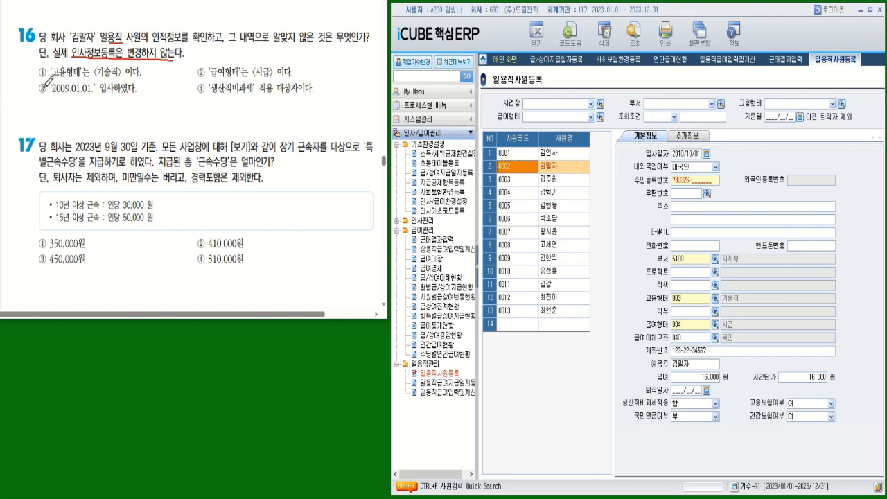
# Tick option ③ as question 16's answer and underline its '2009.01.01.' 입사 statement.
pyautogui.moveTo(35, 77); pyautogui.dragTo(50, 72)
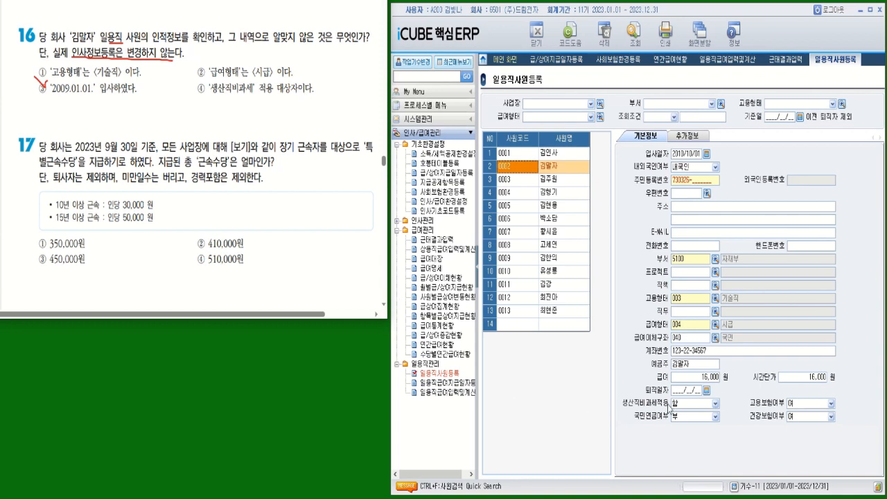
pyautogui.press('ctrl')
pyautogui.press('ctrl')
pyautogui.press('ctrl')
pyautogui.press('ctrl')
pyautogui.press('ctrl')
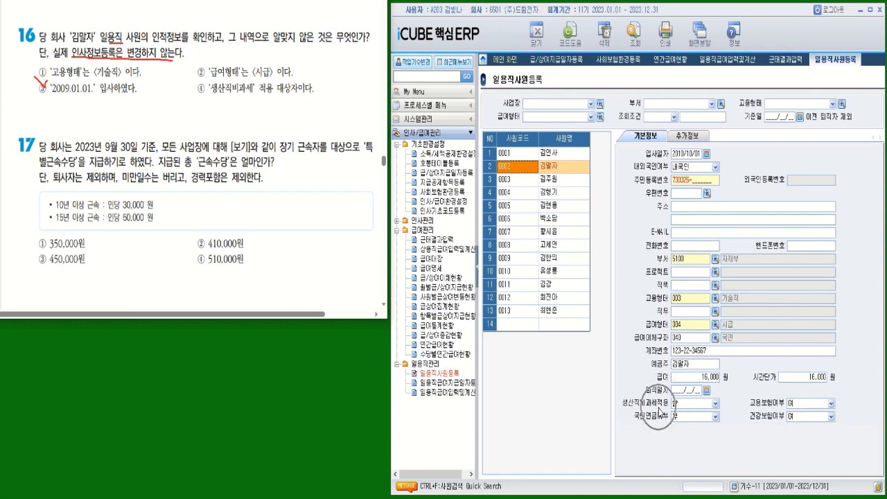
pyautogui.press('ctrl')
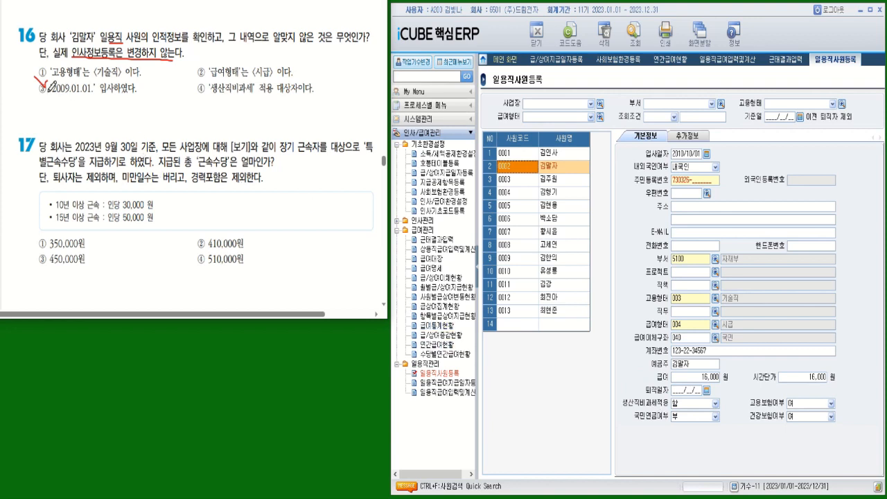
pyautogui.moveTo(48, 95); pyautogui.dragTo(136, 93)
# Underline question 17's reference date, 근속수당 and exclusion conditions, and check off the 10년 이상 and 15년 이상 allowance lines.
pyautogui.moveTo(76, 152); pyautogui.dragTo(155, 150)
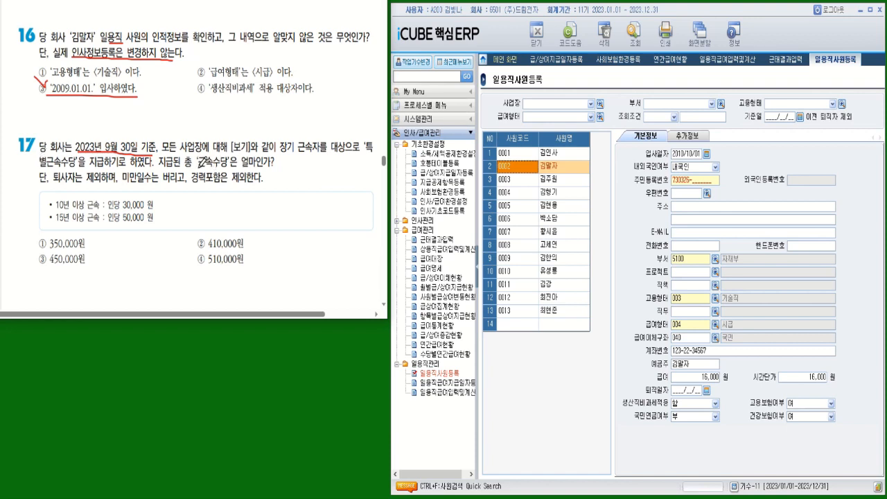
pyautogui.moveTo(197, 168); pyautogui.dragTo(276, 167)
pyautogui.moveTo(87, 185); pyautogui.dragTo(257, 185)
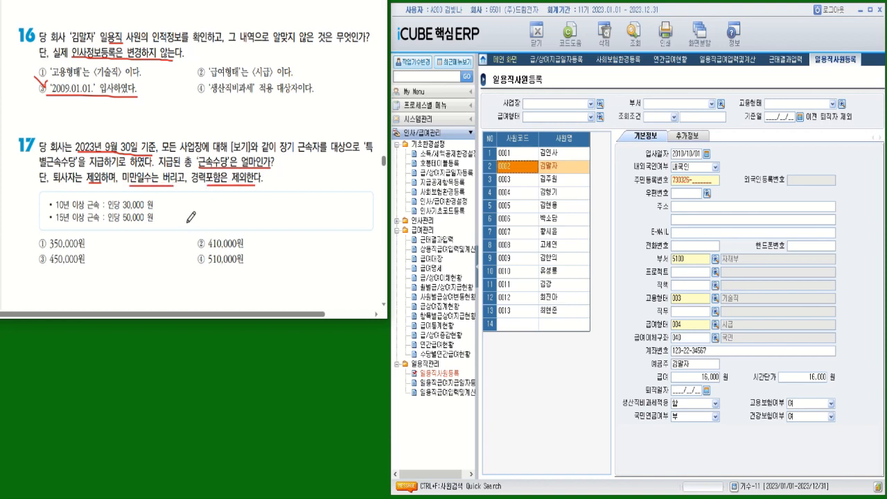
pyautogui.moveTo(160, 201); pyautogui.dragTo(173, 200)
pyautogui.moveTo(161, 215); pyautogui.dragTo(171, 212)
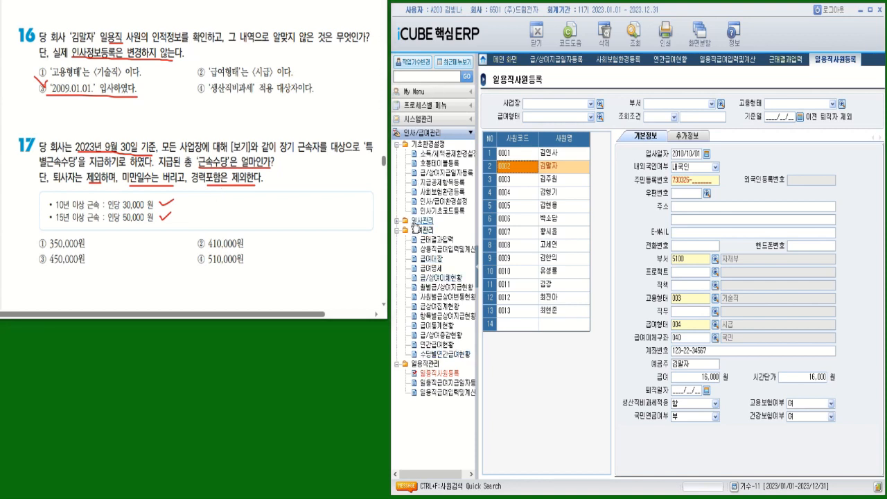
# Open 근속년수현황 under 인사관리, leave 사업장 blank, and set 기준일 to 2023/09/30.
pyautogui.click(419, 222)
pyautogui.click(419, 223)
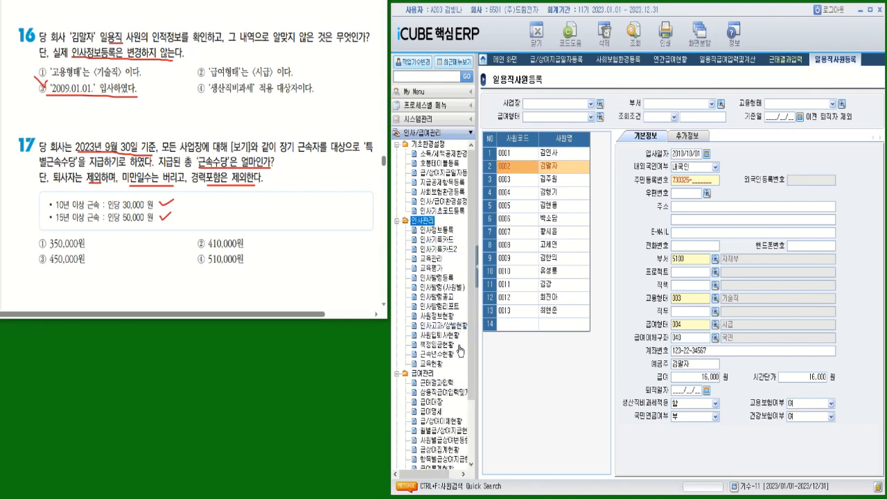
pyautogui.click(442, 355)
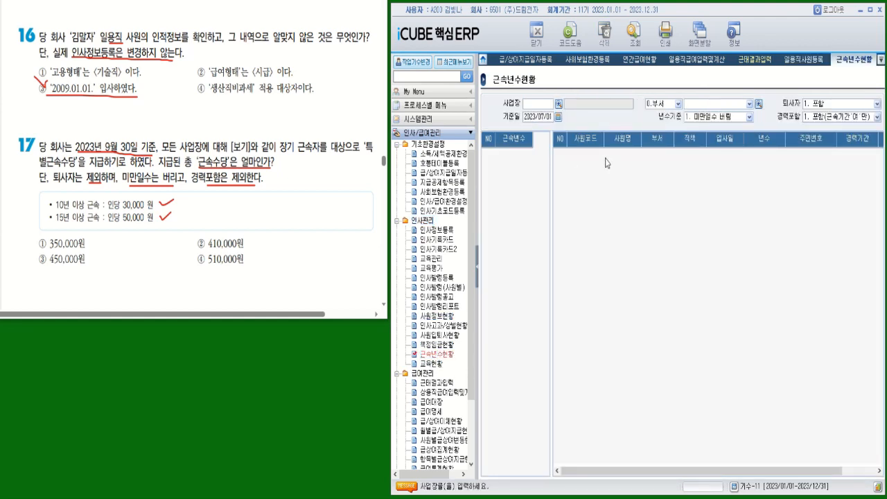
pyautogui.click(558, 104)
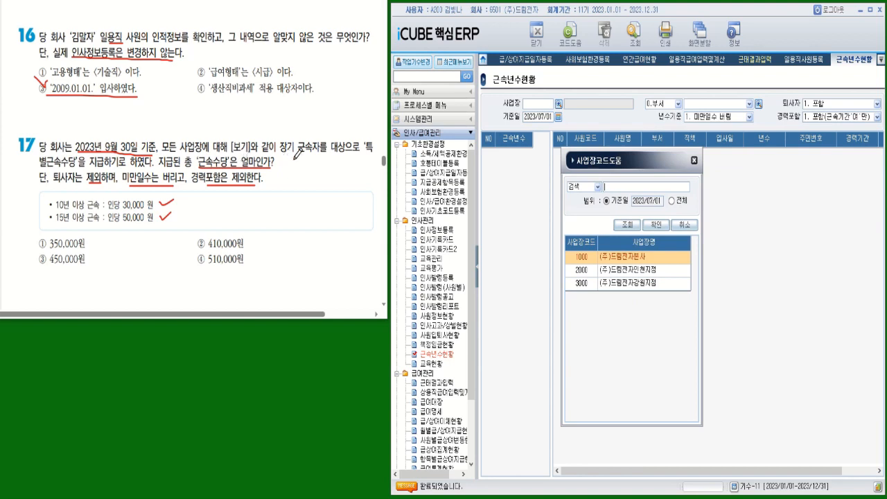
pyautogui.click(694, 160)
pyautogui.click(541, 118)
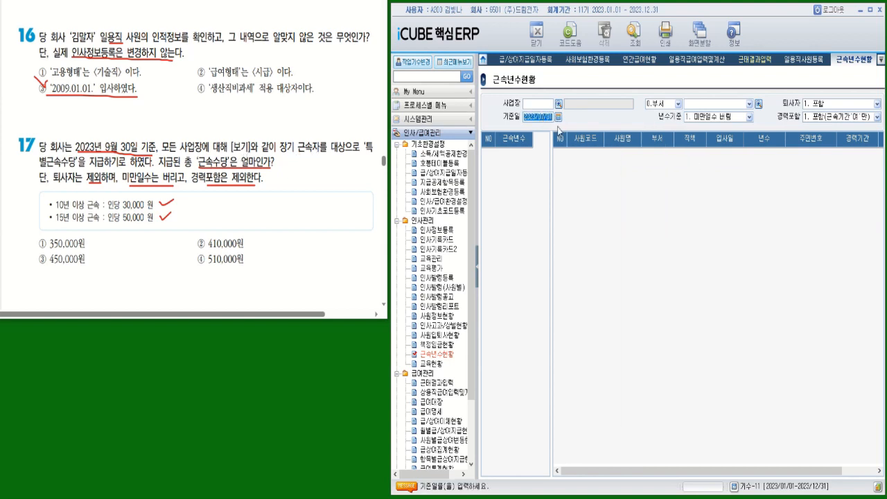
pyautogui.write('2')
pyautogui.write('023/09/30')
pyautogui.press('Return')
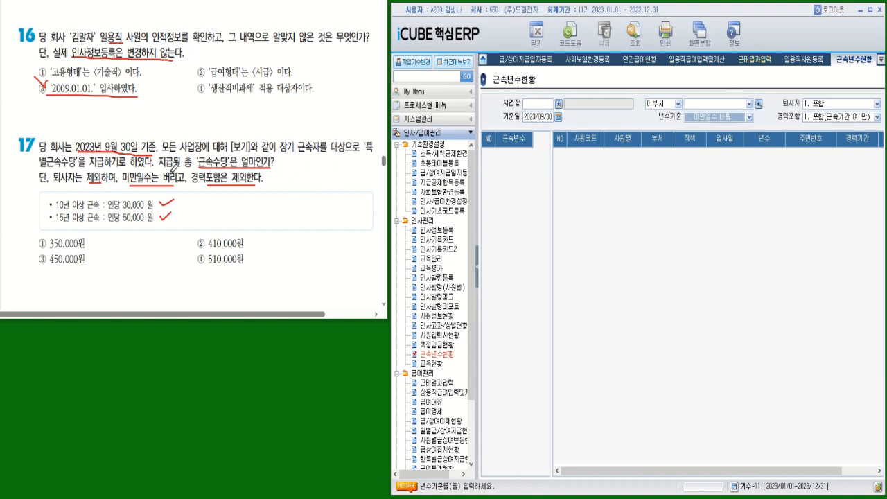
# Set 퇴사자 to 0. 제외, 년수기준 to 1. 미만일수 버림 and 경력포함 to 0. 제외.
pyautogui.click(828, 104)
pyautogui.click(824, 113)
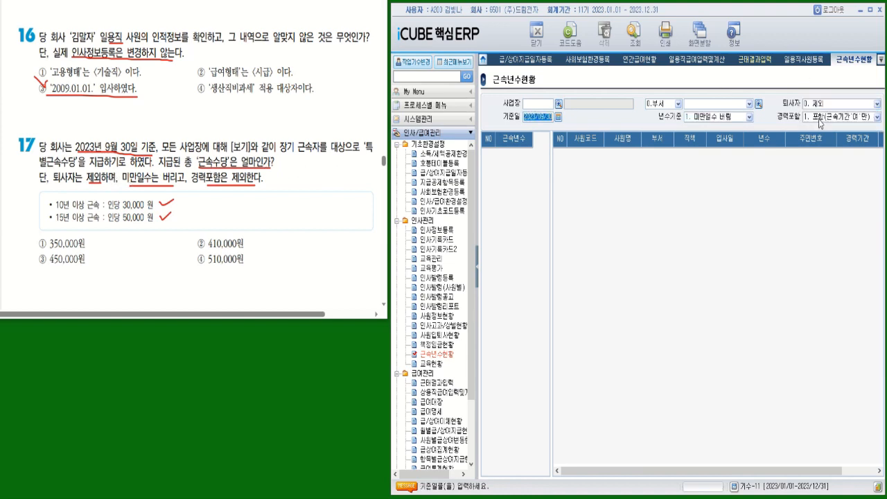
pyautogui.click(727, 121)
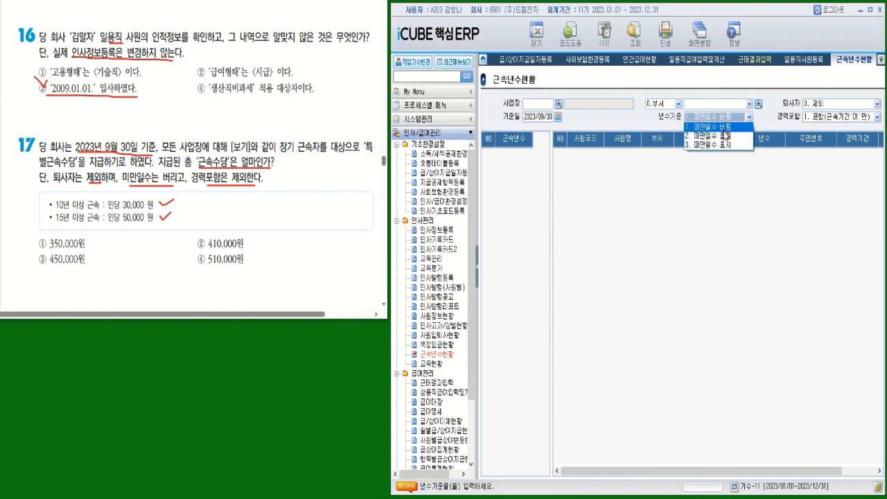
pyautogui.click(734, 129)
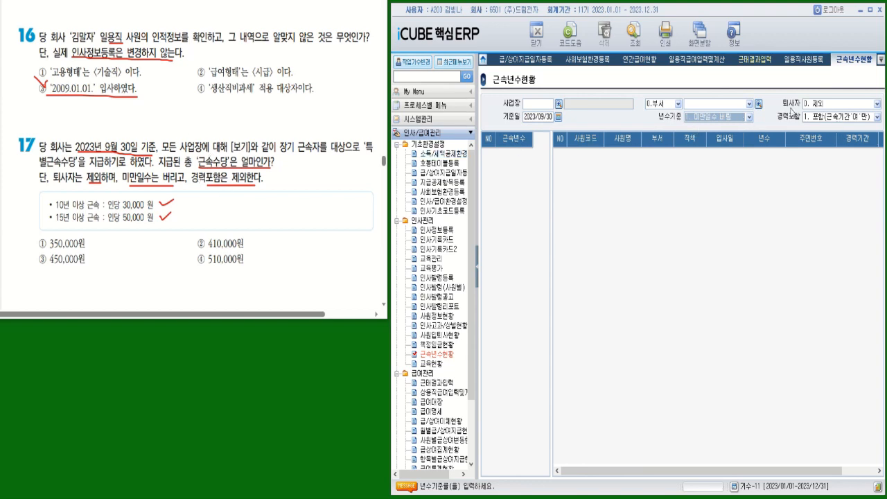
pyautogui.click(814, 116)
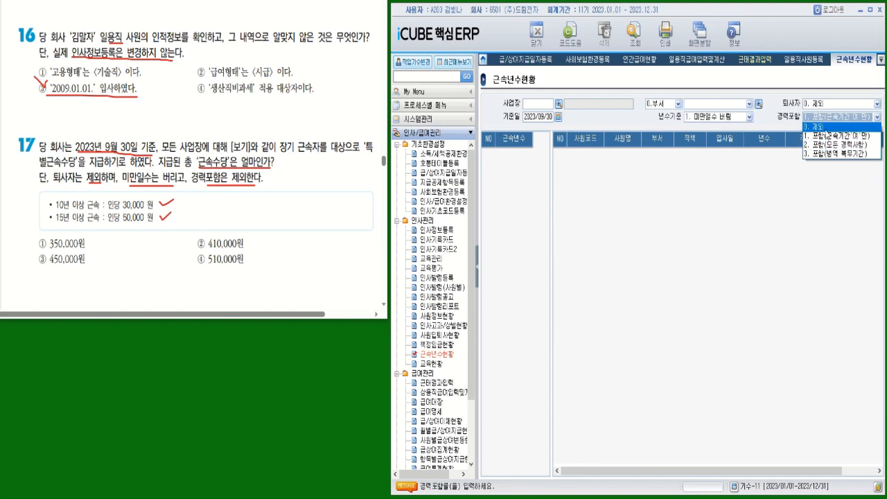
pyautogui.click(817, 126)
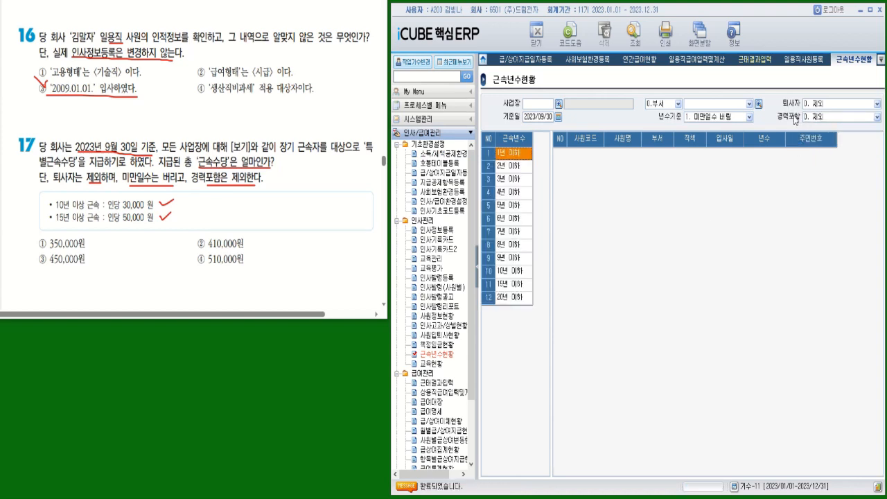
# Look up the 15년 이하 and 20년 이하 groups and write 5 and 4 beside the matching allowance lines.
pyautogui.press('ctrl')
pyautogui.press('ctrl')
pyautogui.click(521, 285)
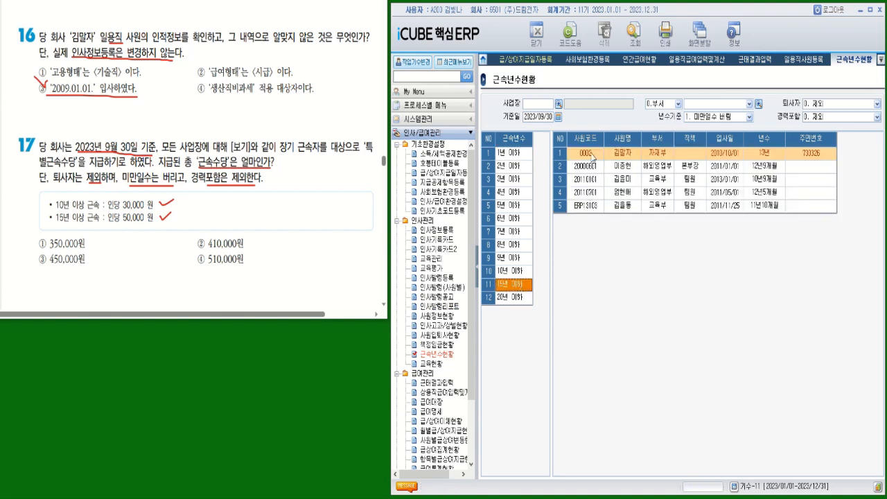
pyautogui.moveTo(185, 196)
pyautogui.mouseDown()
pyautogui.moveTo(185, 208)
pyautogui.moveTo(192, 195)
pyautogui.mouseUp()
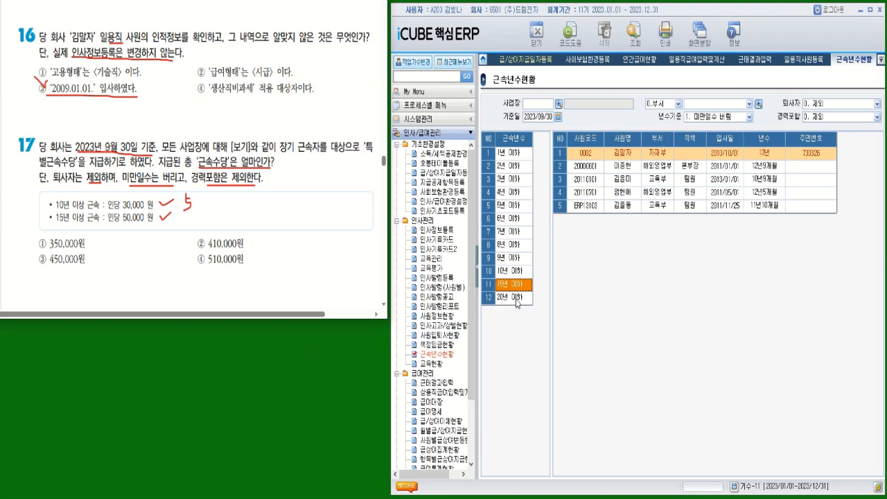
pyautogui.click(519, 298)
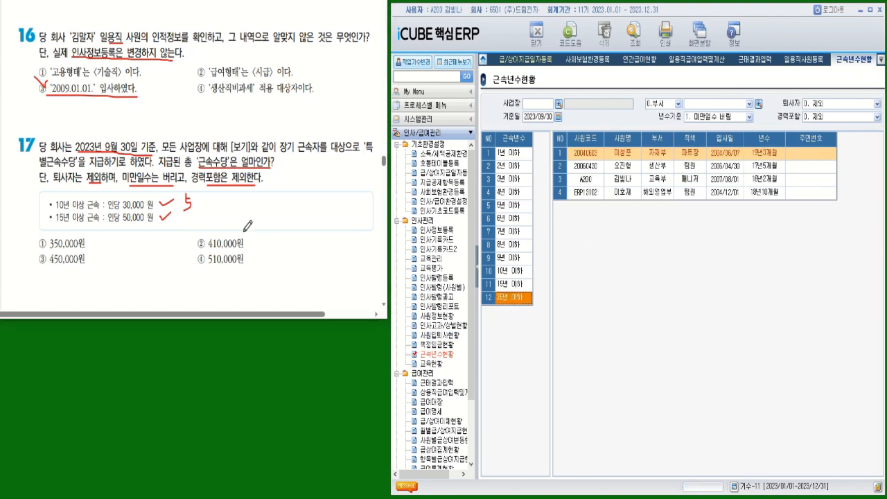
pyautogui.moveTo(192, 216); pyautogui.dragTo(202, 229)
pyautogui.moveTo(202, 220); pyautogui.dragTo(211, 219)
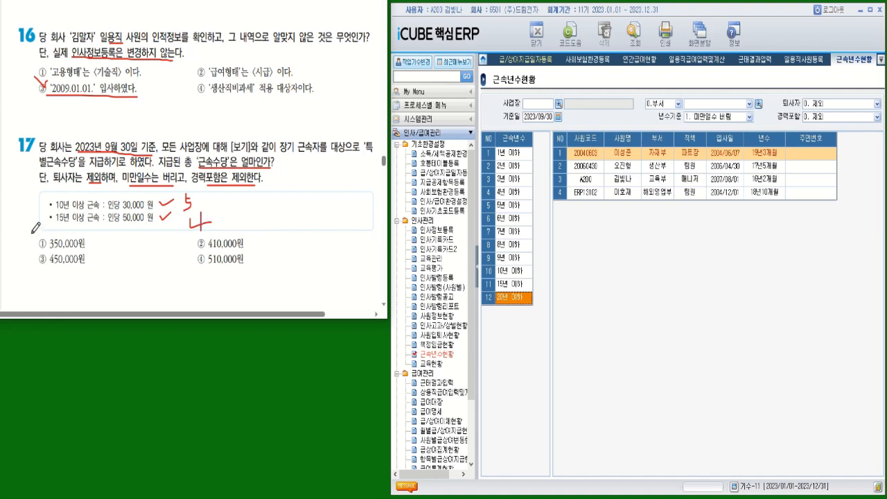
# Tick and underline option ① 350,000원 as question 17's answer, and recheck the 15년 이하 and 20년 이하 groups.
pyautogui.moveTo(33, 233); pyautogui.dragTo(95, 254)
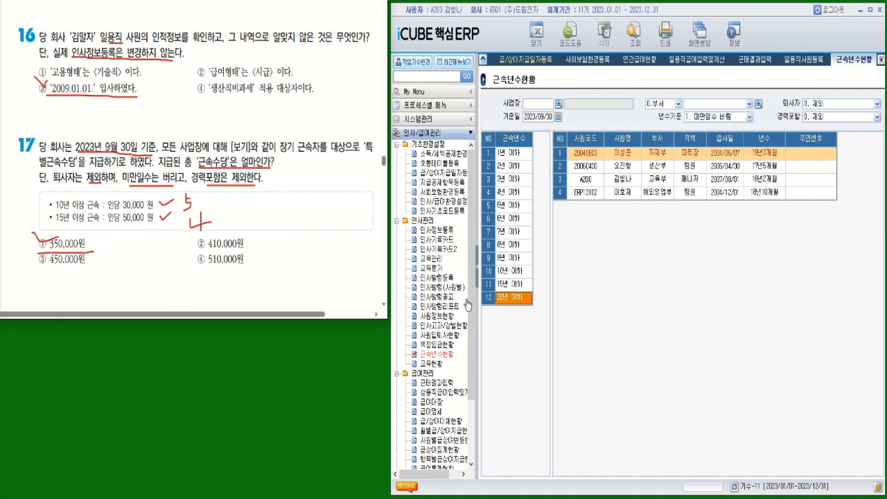
pyautogui.click(514, 284)
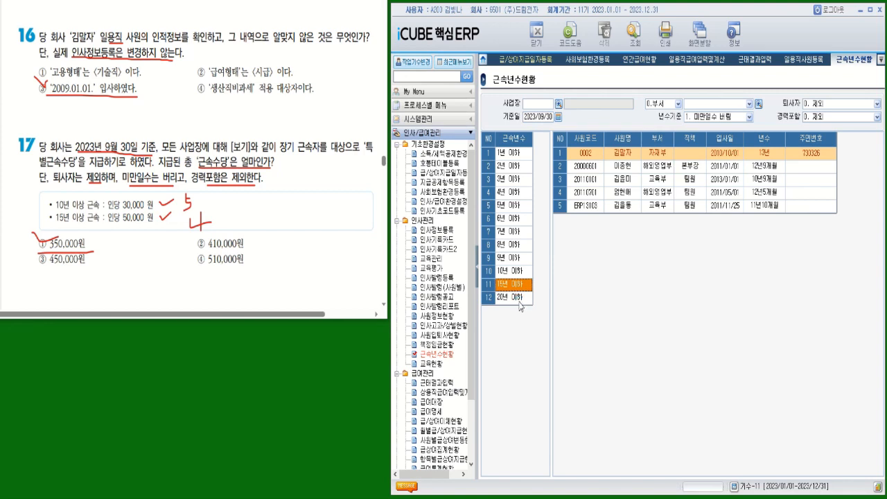
pyautogui.click(519, 297)
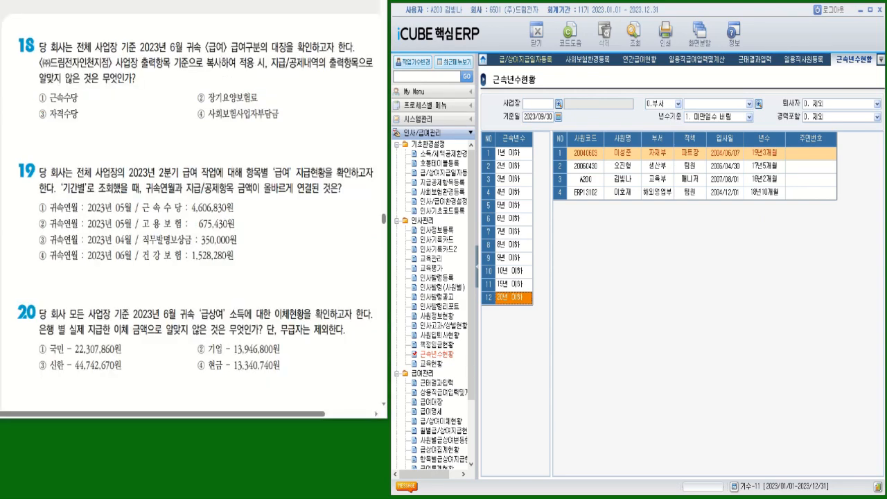
# Underline question 18's period and 인천지점 condition, and query 급여대장 for 2023/06 with the 2023/06/25 급여 pay date.
pyautogui.moveTo(140, 52); pyautogui.dragTo(224, 51)
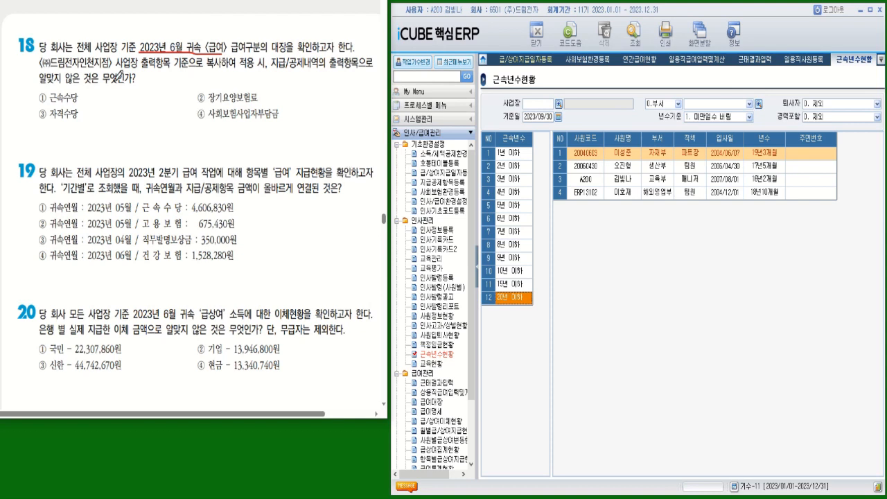
pyautogui.moveTo(80, 67); pyautogui.dragTo(127, 62)
pyautogui.click(431, 401)
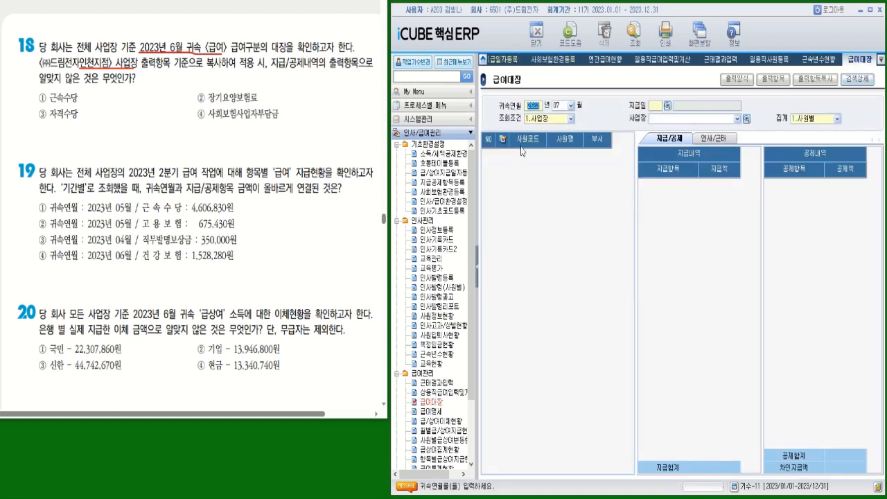
pyautogui.click(570, 106)
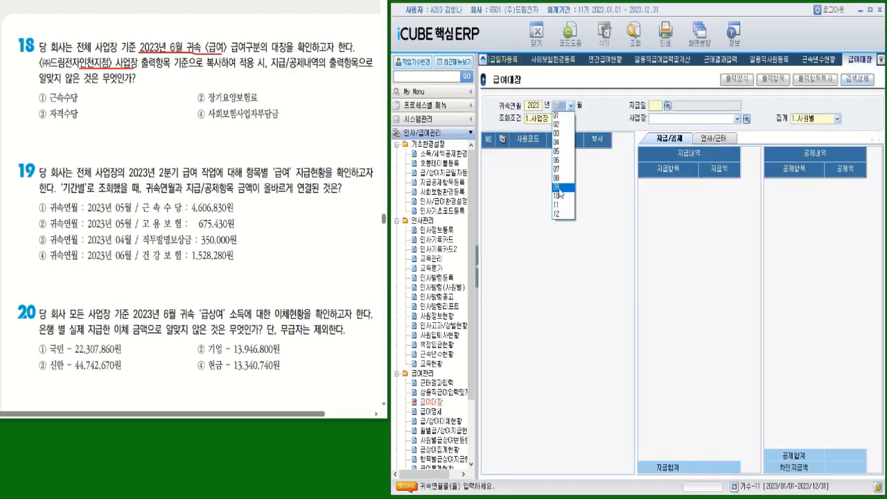
pyautogui.click(560, 160)
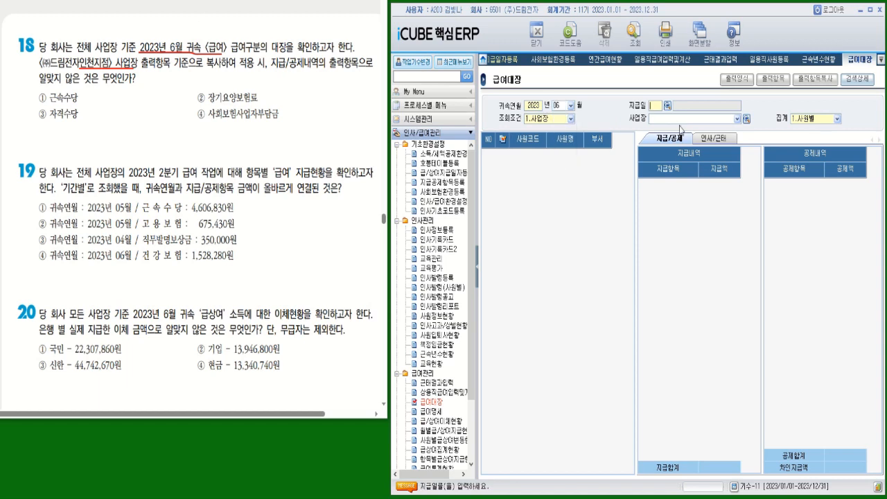
pyautogui.click(668, 106)
pyautogui.moveTo(885, 177); pyautogui.dragTo(630, 207)
pyautogui.doubleClick(596, 282)
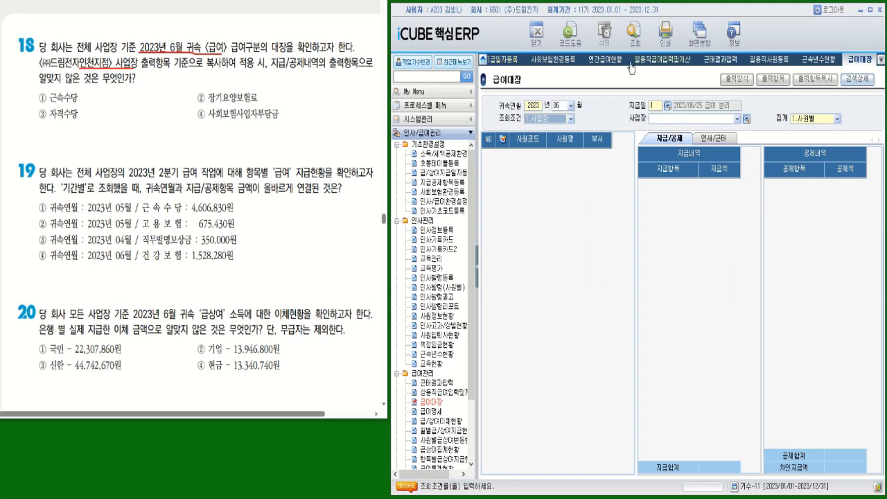
pyautogui.click(633, 30)
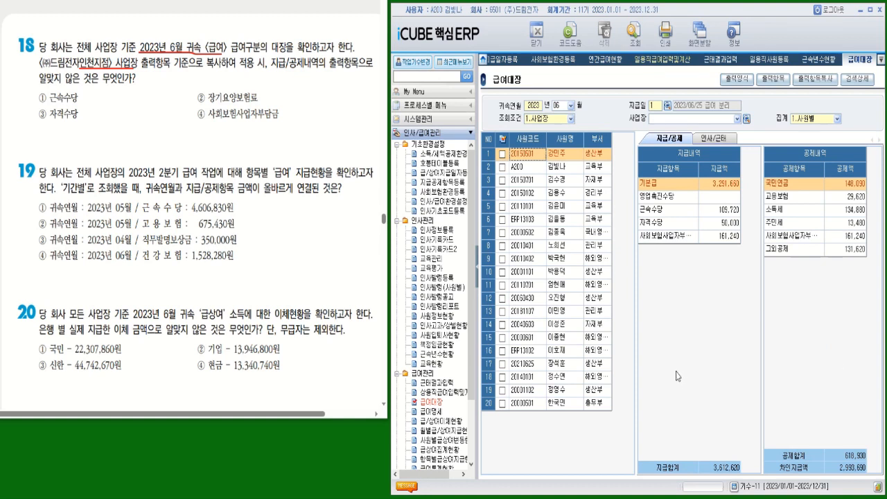
# Select all employees in 급여대장 and copy the output items registered for the (주)드림전자인천지점 사업장.
pyautogui.click(503, 139)
pyautogui.click(818, 80)
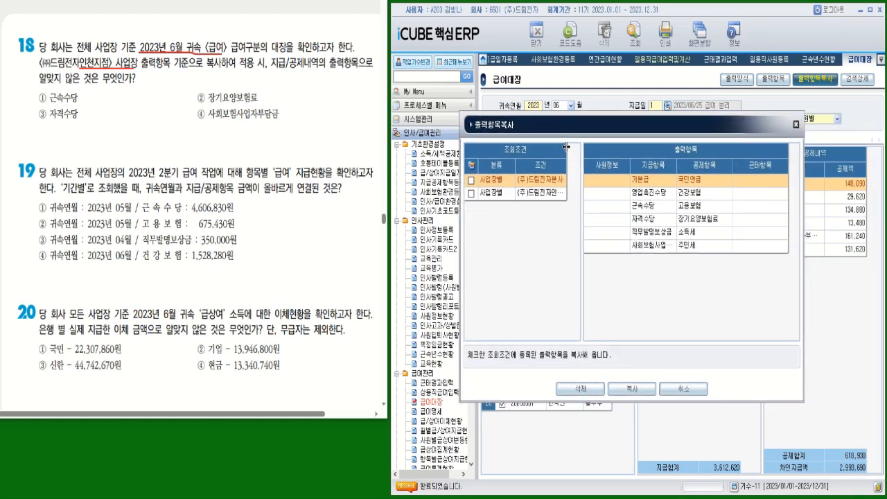
pyautogui.moveTo(571, 146); pyautogui.dragTo(581, 147)
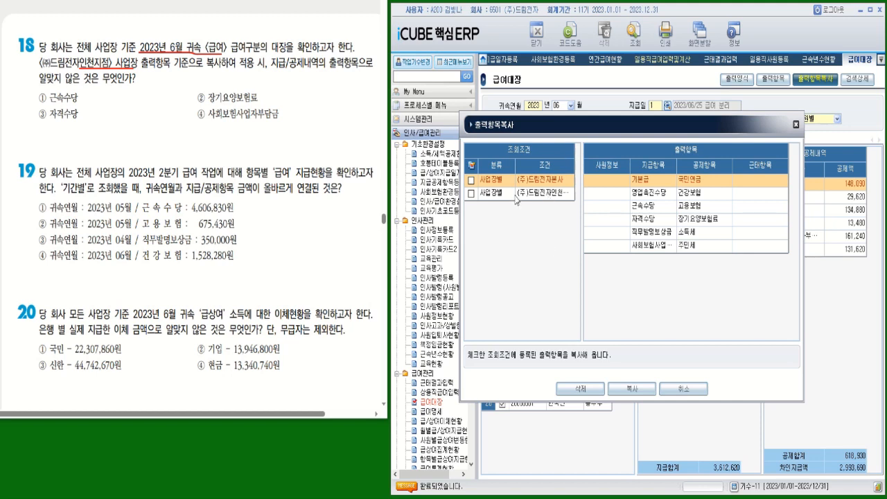
pyautogui.click(471, 194)
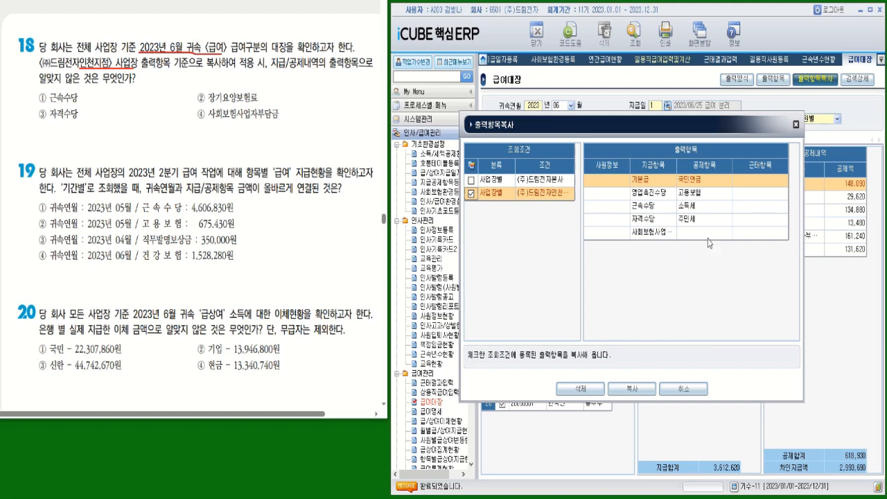
pyautogui.click(645, 393)
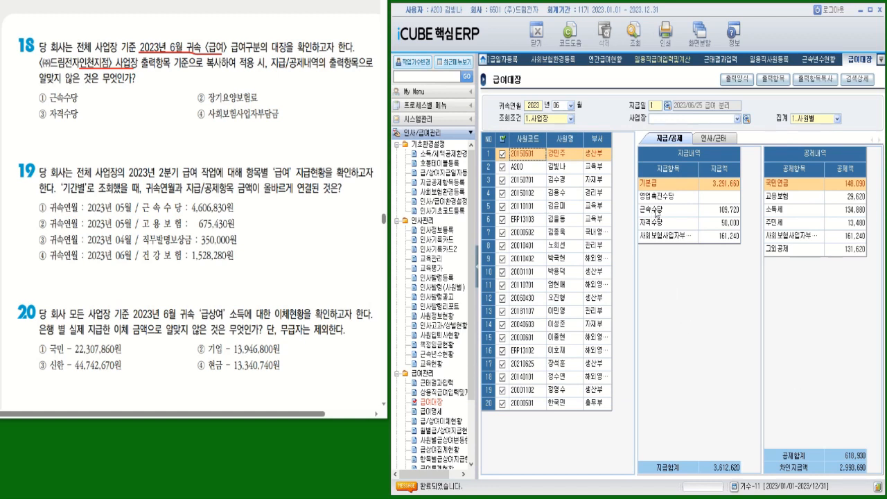
# Check 근속수당 among the 지급항목 and tick option ② 장기요양보험료 as question 18's answer.
pyautogui.click(652, 209)
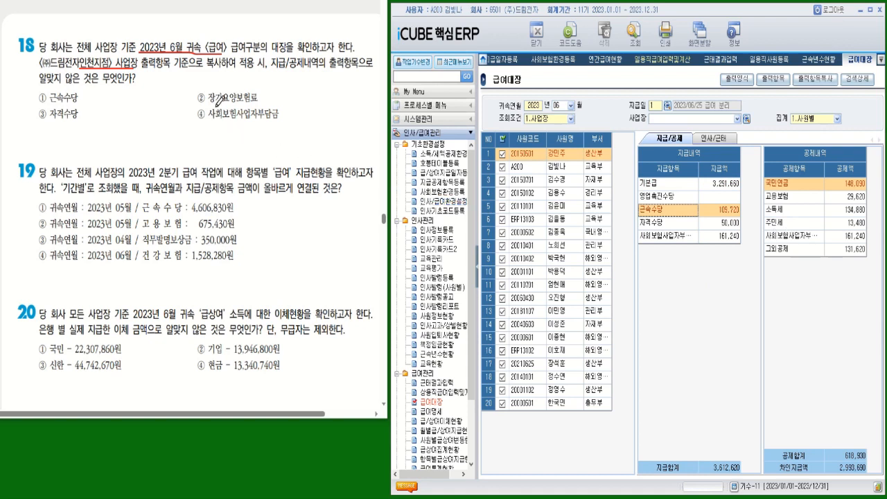
pyautogui.moveTo(194, 84); pyautogui.dragTo(214, 85)
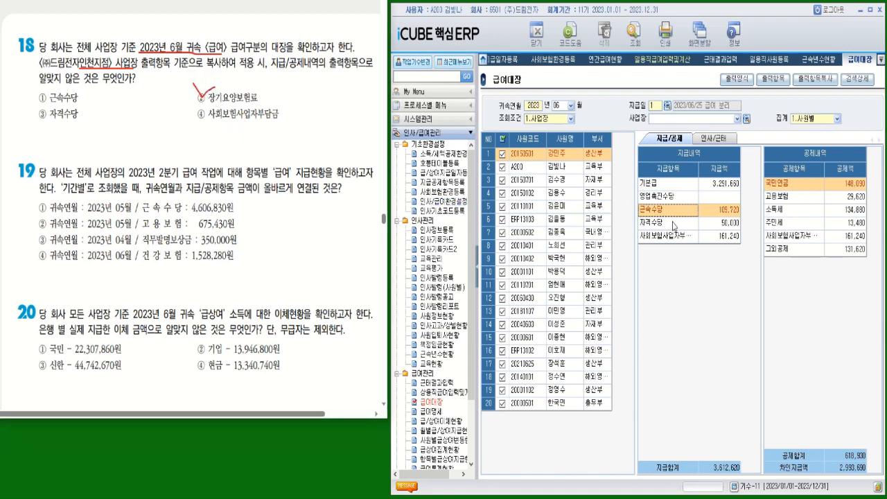
# Check 자격수당 among the 지급항목 and widen the item name columns of the 지급내역 and 공제내역 lists to read the full names.
pyautogui.click(683, 226)
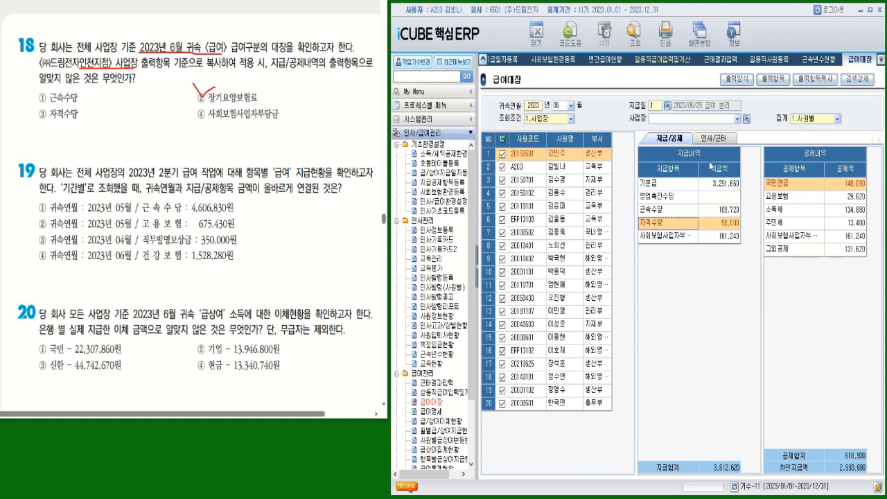
pyautogui.moveTo(700, 171); pyautogui.dragTo(708, 170)
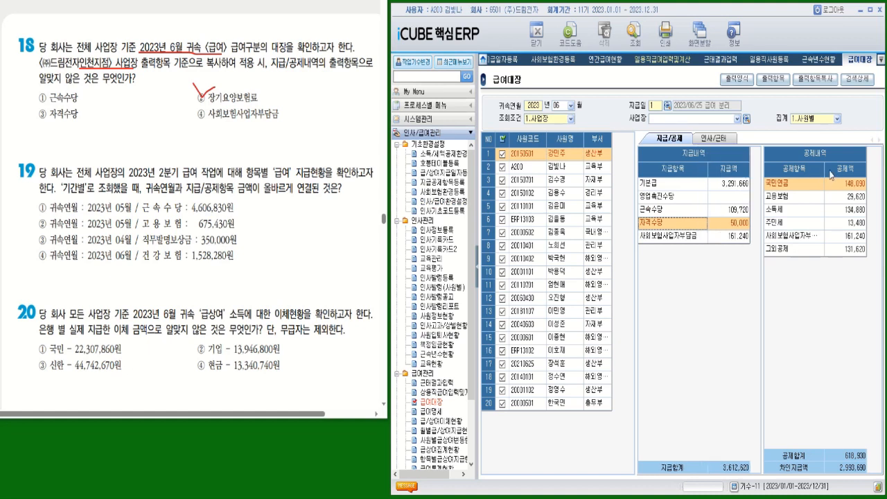
pyautogui.moveTo(824, 167); pyautogui.dragTo(834, 168)
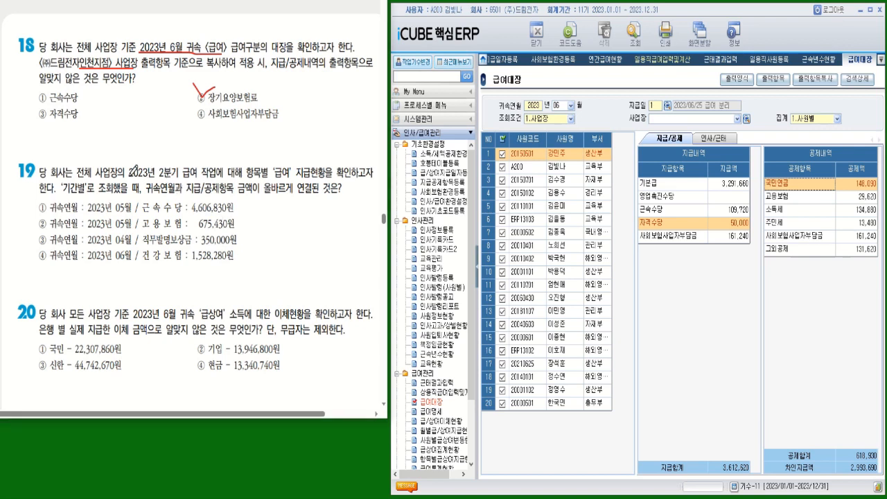
# Underline 2023년 2분기 급여 작업 in question 19, circle 2분기, and open 항목별급상여지급현황 under 급여관리.
pyautogui.moveTo(129, 176); pyautogui.dragTo(218, 177)
pyautogui.moveTo(172, 177)
pyautogui.mouseDown()
pyautogui.moveTo(161, 155)
pyautogui.moveTo(182, 169)
pyautogui.mouseUp()
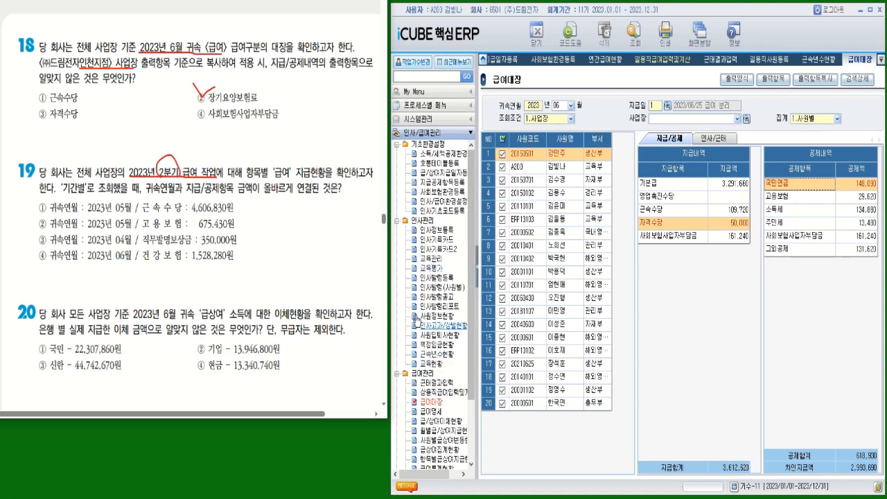
pyautogui.click(398, 221)
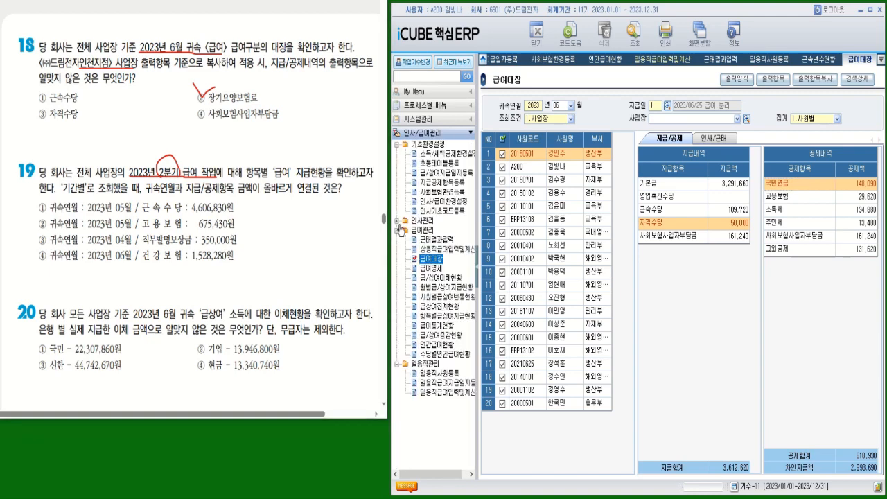
pyautogui.click(440, 315)
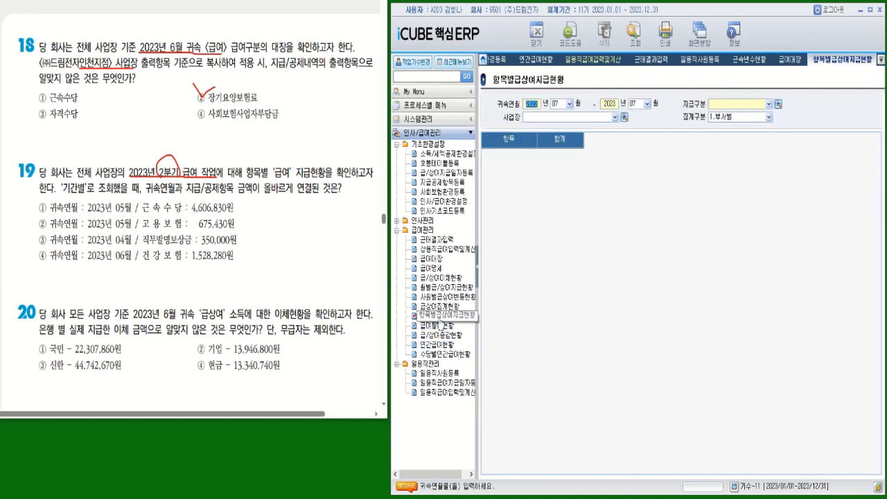
# Query 항목별급상여지급현황 for 2023/04 to 2023/06 with 지급구분 100 급여 and 집계구분 3.기간별.
pyautogui.click(570, 104)
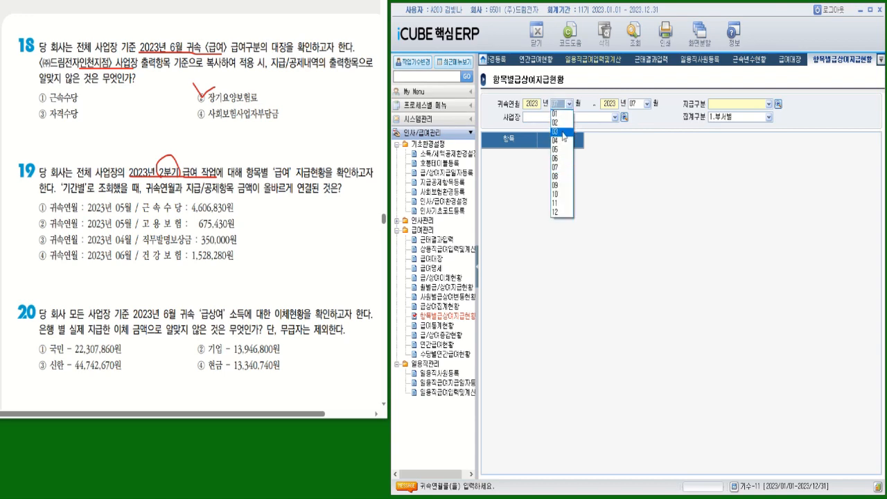
pyautogui.click(562, 142)
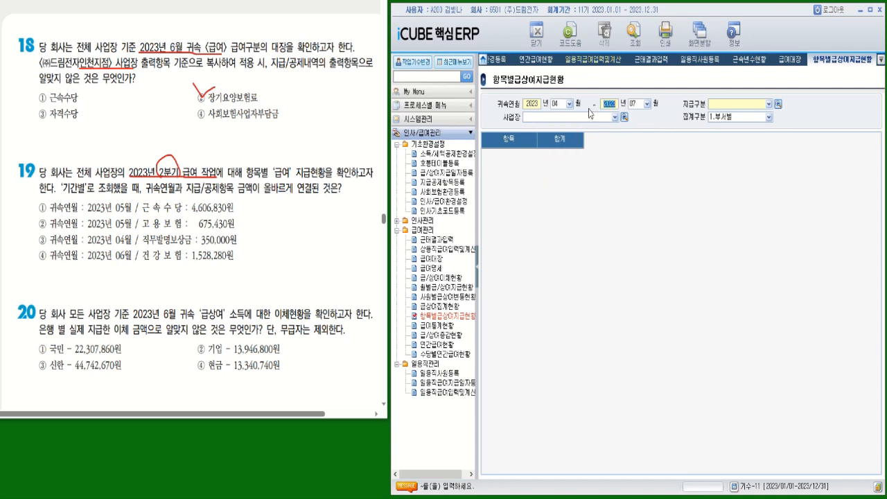
pyautogui.click(647, 104)
pyautogui.click(636, 159)
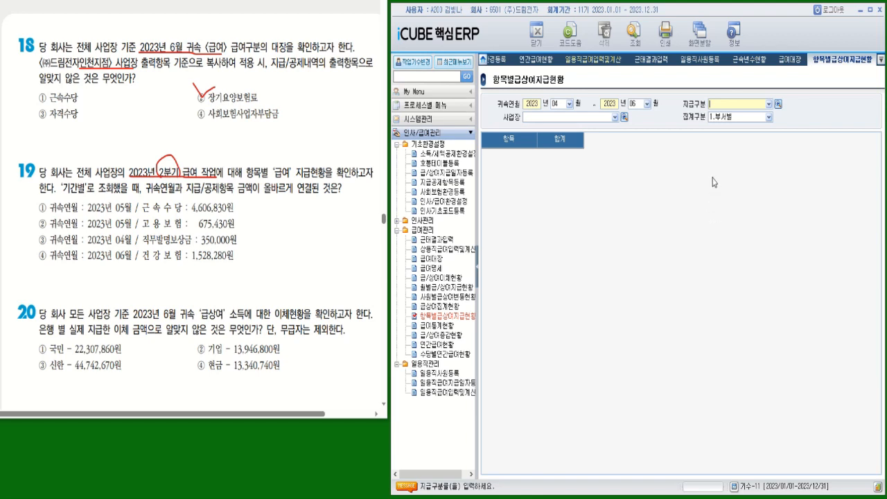
pyautogui.click(778, 103)
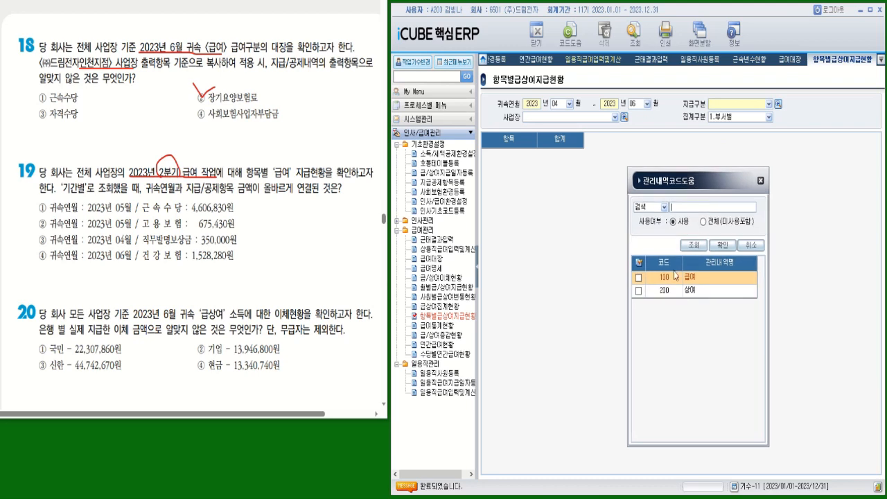
pyautogui.click(639, 277)
pyautogui.click(722, 245)
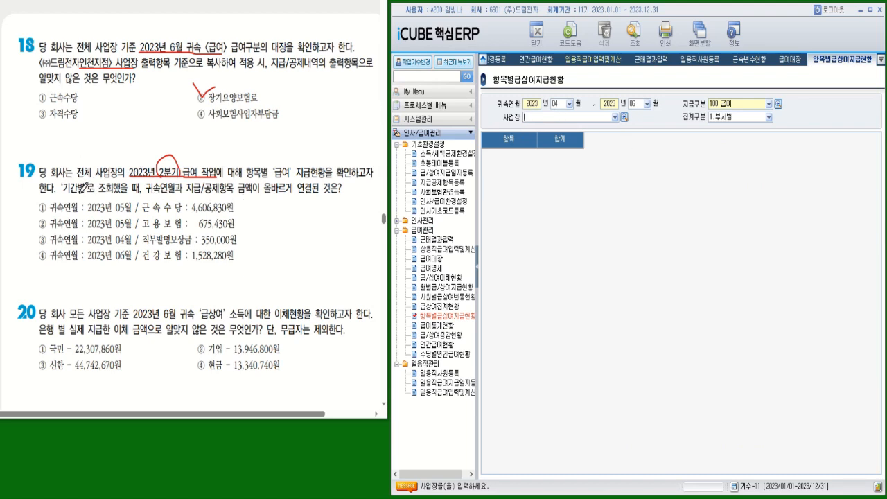
pyautogui.click(768, 117)
pyautogui.click(710, 146)
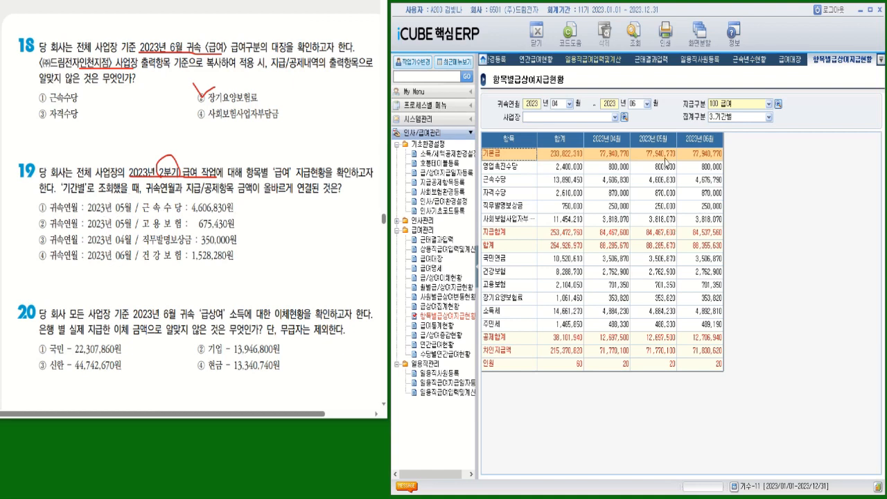
# Check the 2023년 05월 amounts of 근속수당 and 고용보험, marking question 19's option ① with a circle and ② with a cross.
pyautogui.click(657, 181)
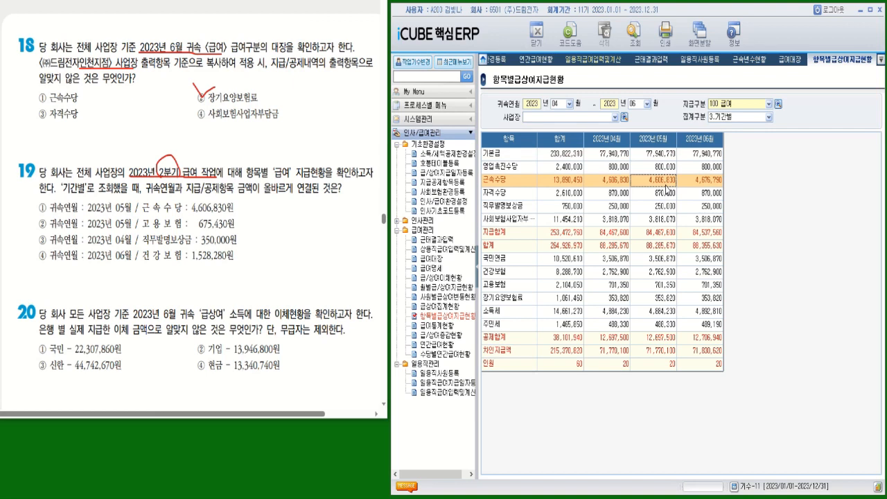
pyautogui.moveTo(247, 201); pyautogui.dragTo(244, 208)
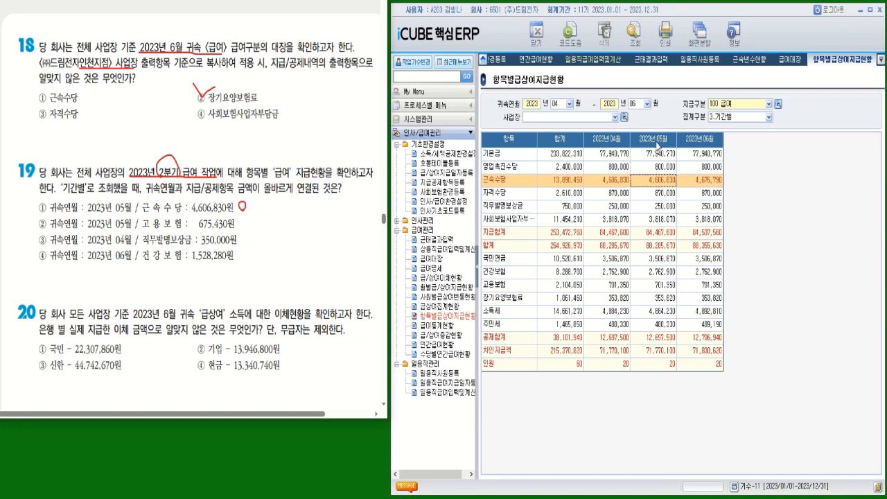
pyautogui.click(664, 288)
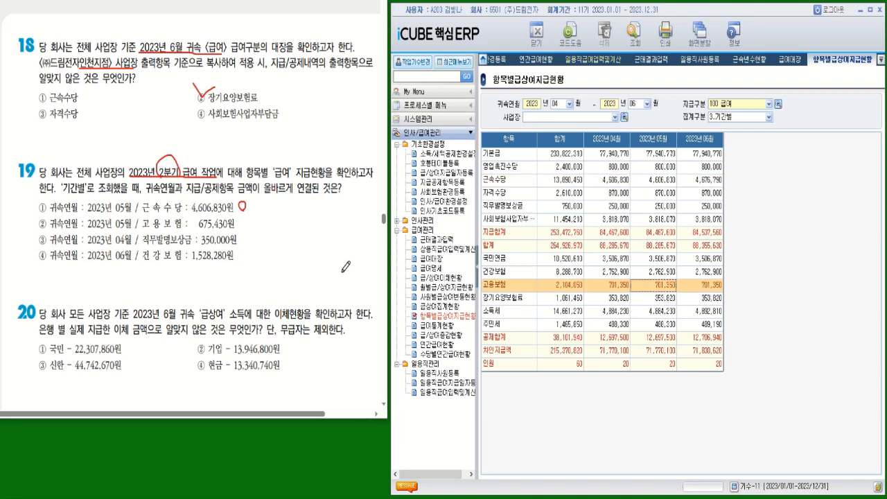
pyautogui.moveTo(238, 216); pyautogui.dragTo(246, 225)
pyautogui.moveTo(246, 216); pyautogui.dragTo(239, 224)
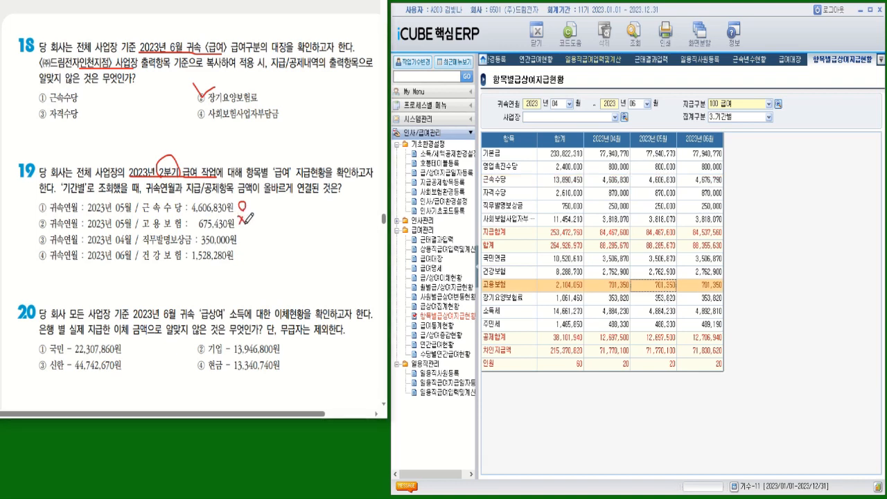
# Check 직무발명보상금 for 04월 and 건강보험 for 06월, cross out options ③ and ④, and tick and underline ① as question 19's answer.
pyautogui.click(621, 207)
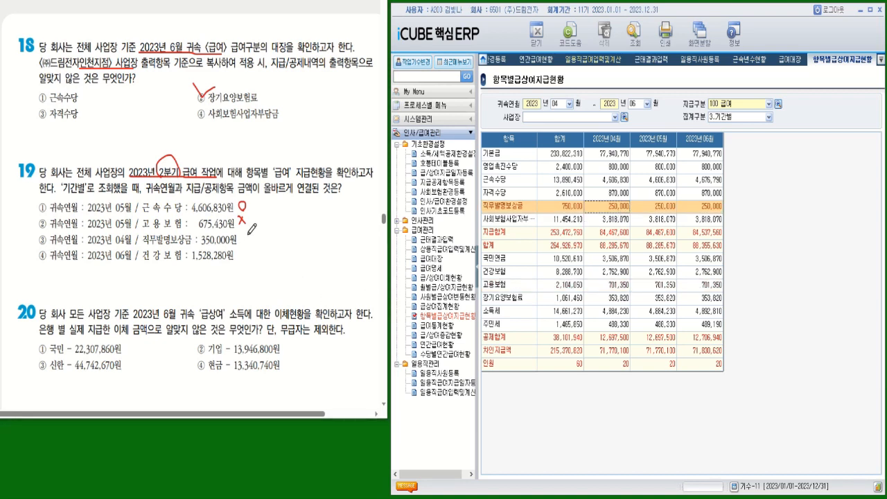
pyautogui.moveTo(244, 237); pyautogui.dragTo(243, 246)
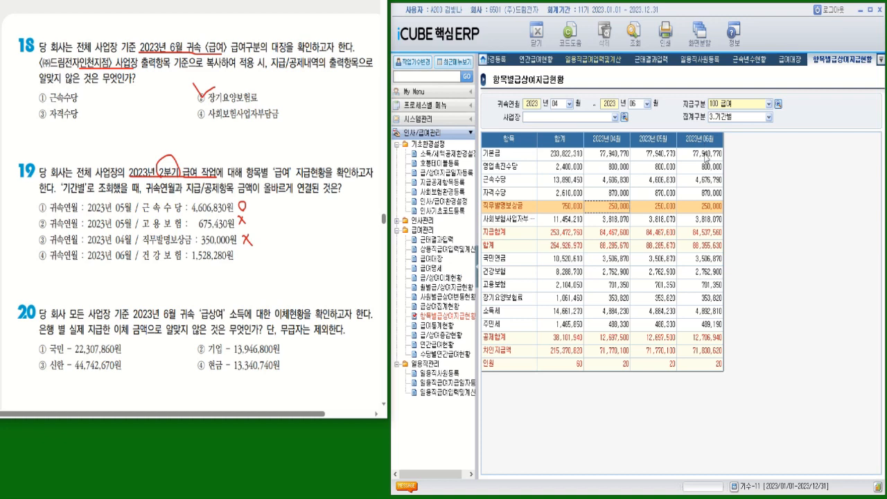
pyautogui.click(709, 275)
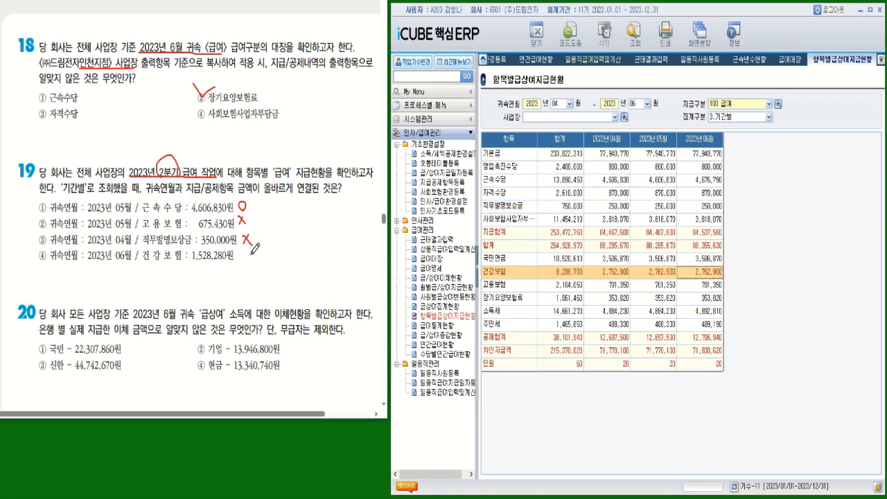
pyautogui.moveTo(243, 253); pyautogui.dragTo(252, 266)
pyautogui.moveTo(252, 254); pyautogui.dragTo(244, 267)
pyautogui.moveTo(39, 196)
pyautogui.mouseDown()
pyautogui.moveTo(47, 205)
pyautogui.moveTo(61, 188)
pyautogui.moveTo(54, 213)
pyautogui.moveTo(248, 214)
pyautogui.mouseUp()
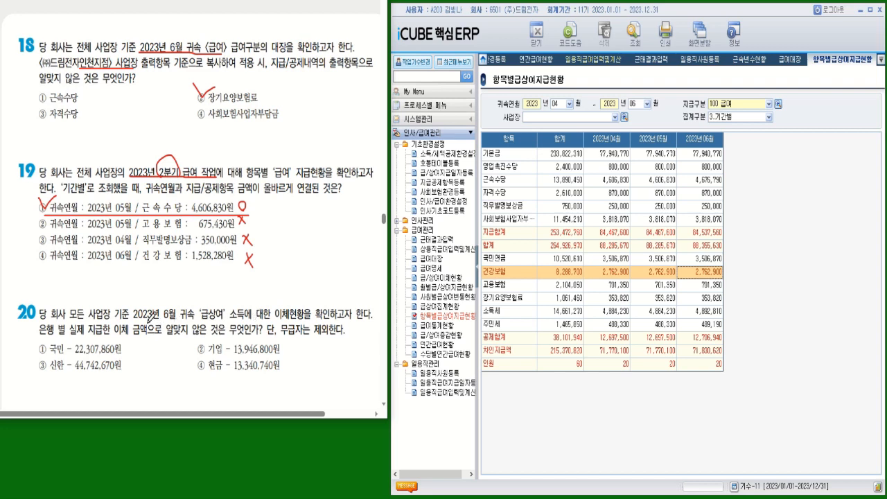
# Underline question 20's period, 이체현황 and 무급자 제외 conditions, circle 급상여, and open 급/상여이체현황.
pyautogui.moveTo(136, 321)
pyautogui.mouseDown()
pyautogui.moveTo(192, 321)
pyautogui.moveTo(223, 304)
pyautogui.moveTo(224, 317)
pyautogui.moveTo(371, 319)
pyautogui.mouseUp()
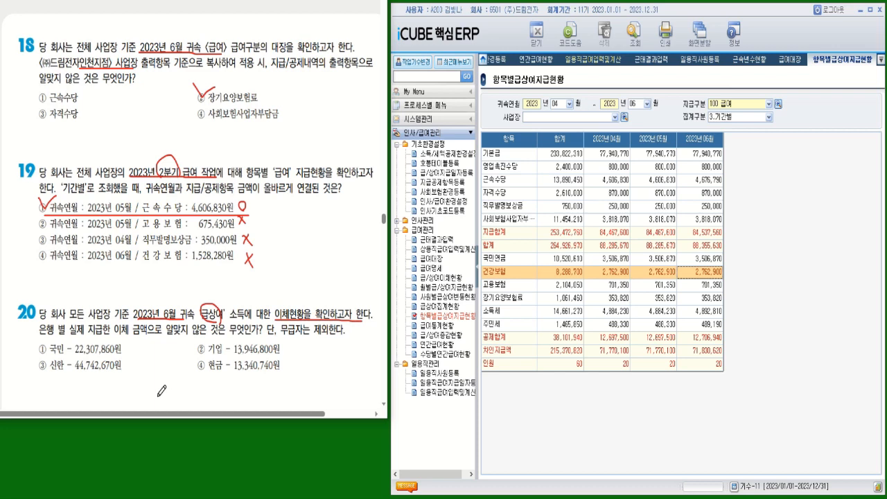
pyautogui.moveTo(194, 336); pyautogui.dragTo(345, 336)
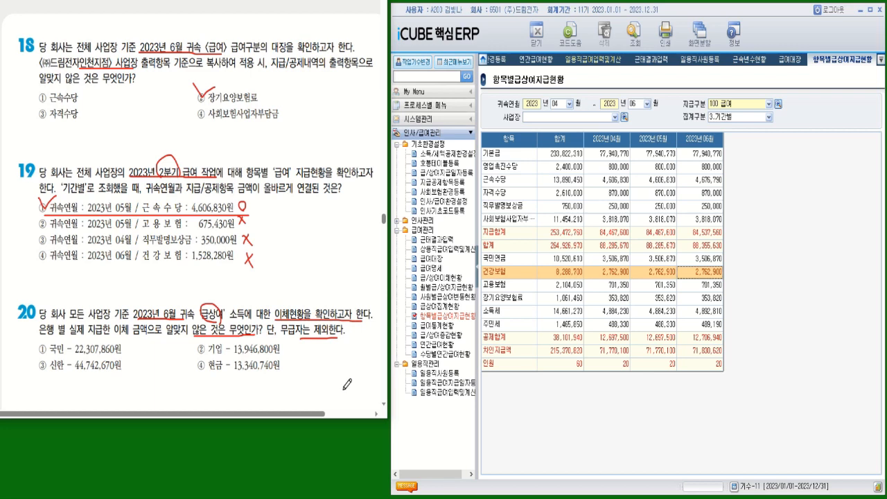
pyautogui.click(442, 280)
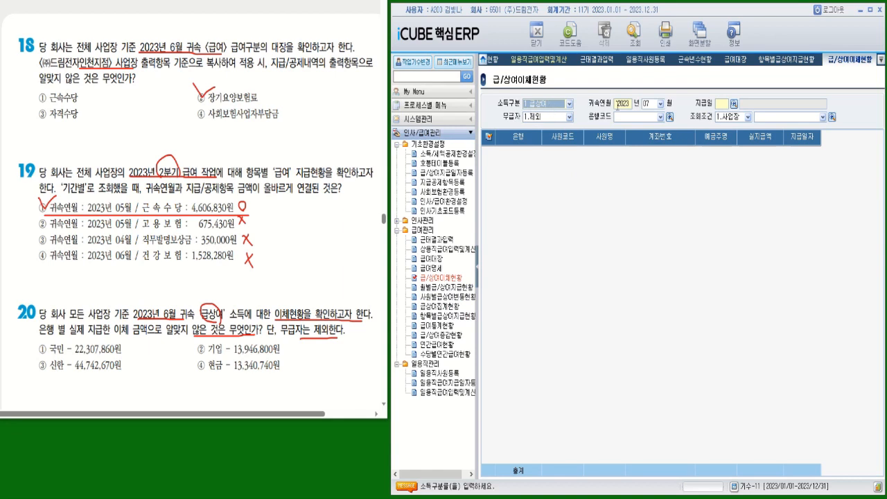
# Query 급/상여이체현황 for 2023/06 with the 2023/06/25 급여 pay date, and circle 모든 in question 20.
pyautogui.click(660, 104)
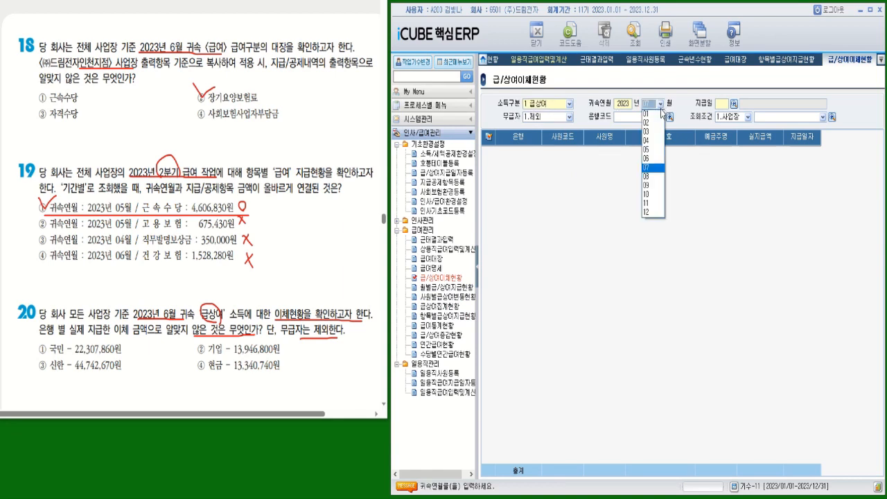
pyautogui.click(654, 163)
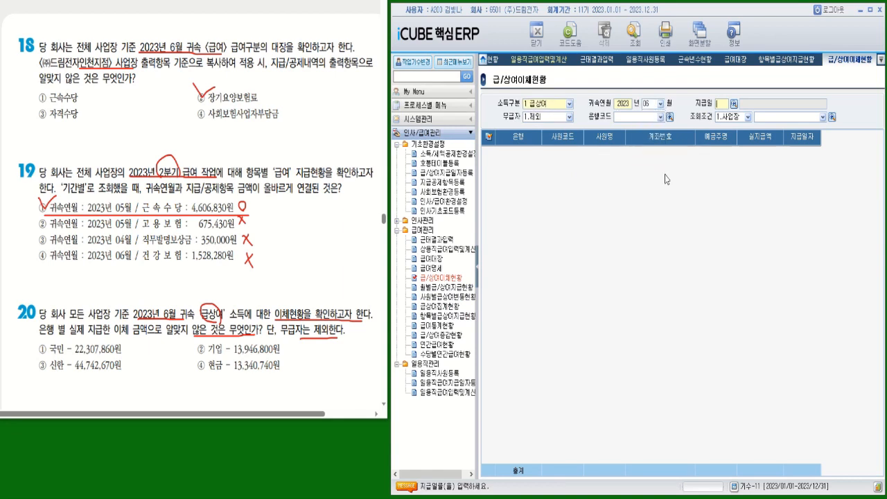
pyautogui.click(733, 103)
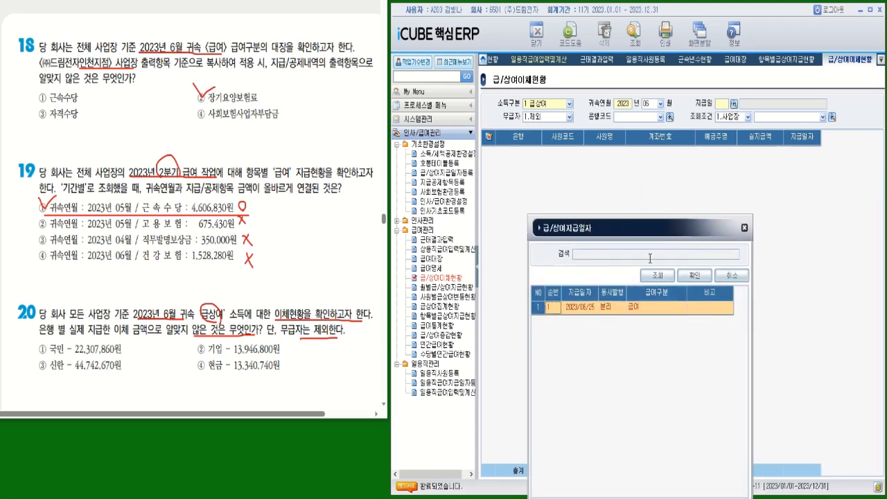
pyautogui.doubleClick(633, 309)
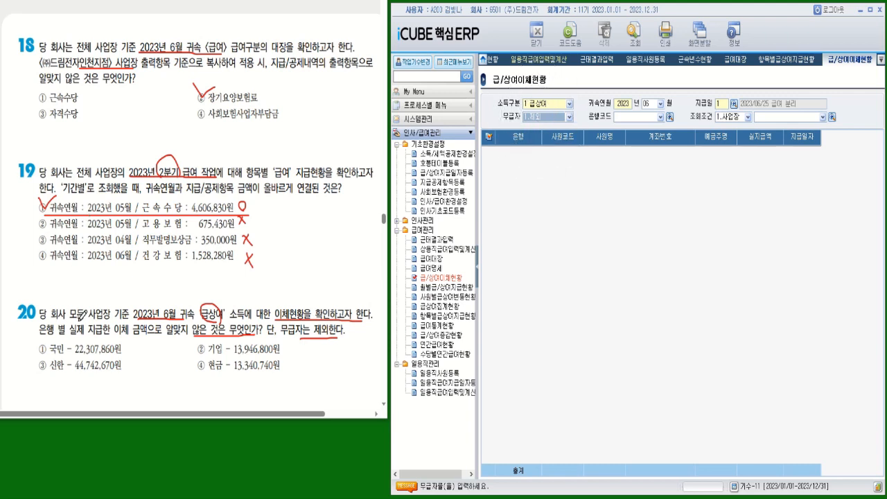
pyautogui.moveTo(82, 317)
pyautogui.mouseDown()
pyautogui.moveTo(67, 305)
pyautogui.moveTo(84, 304)
pyautogui.mouseUp()
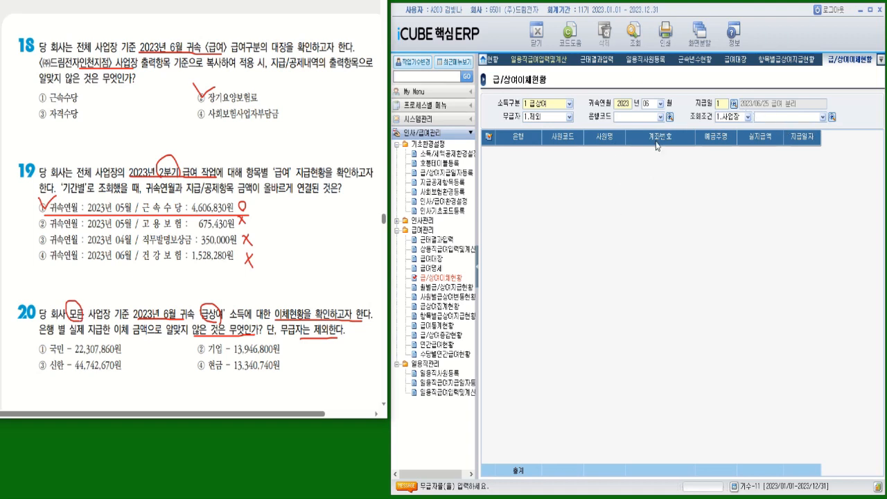
pyautogui.click(633, 31)
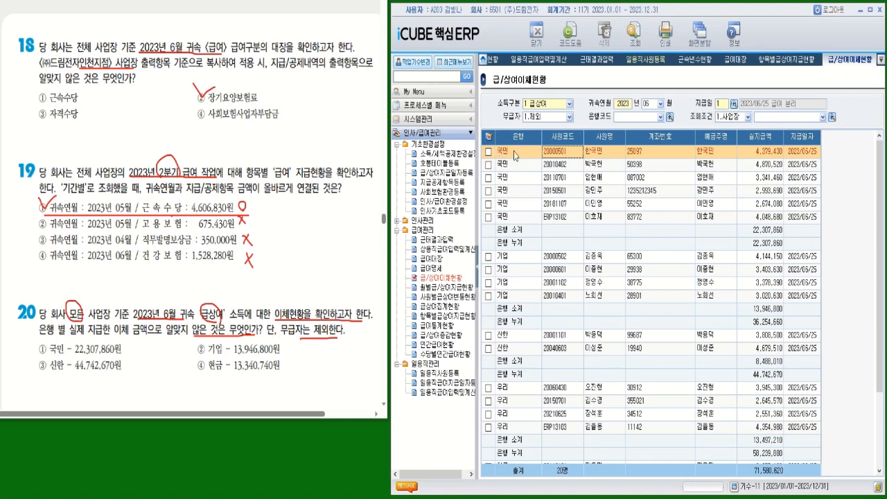
# Check the 은행 소계 amounts of 국민 and 기업, and mark question 20's options ① and ② with circles.
pyautogui.click(774, 231)
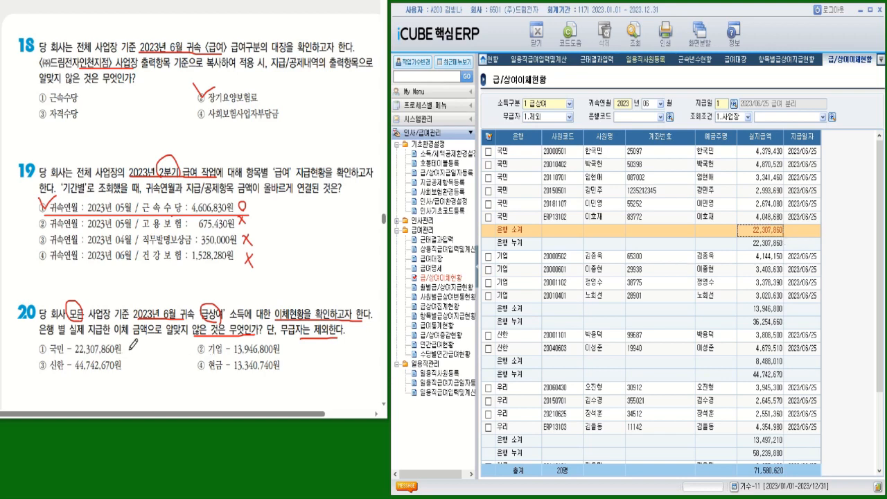
pyautogui.moveTo(129, 350); pyautogui.dragTo(129, 346)
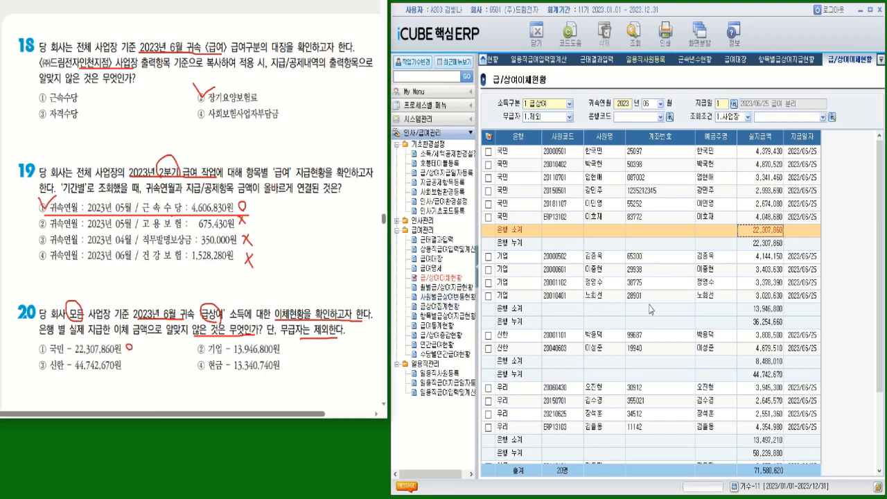
pyautogui.click(762, 309)
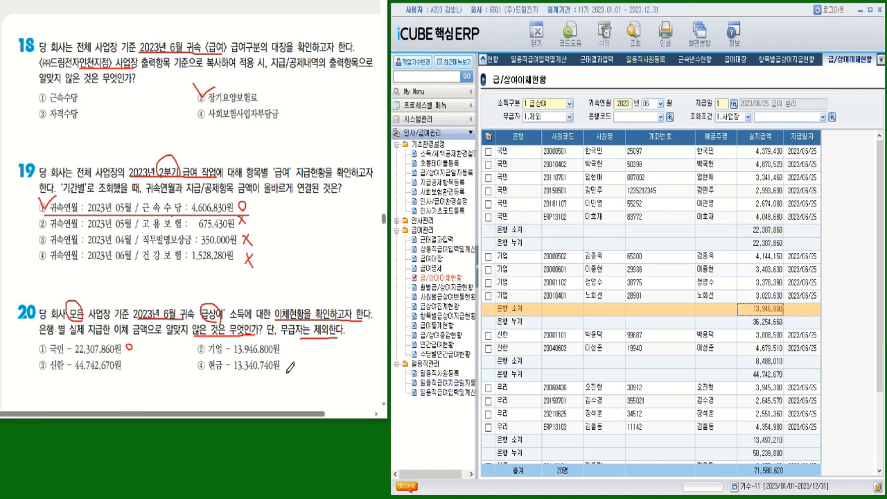
pyautogui.moveTo(287, 354); pyautogui.dragTo(286, 354)
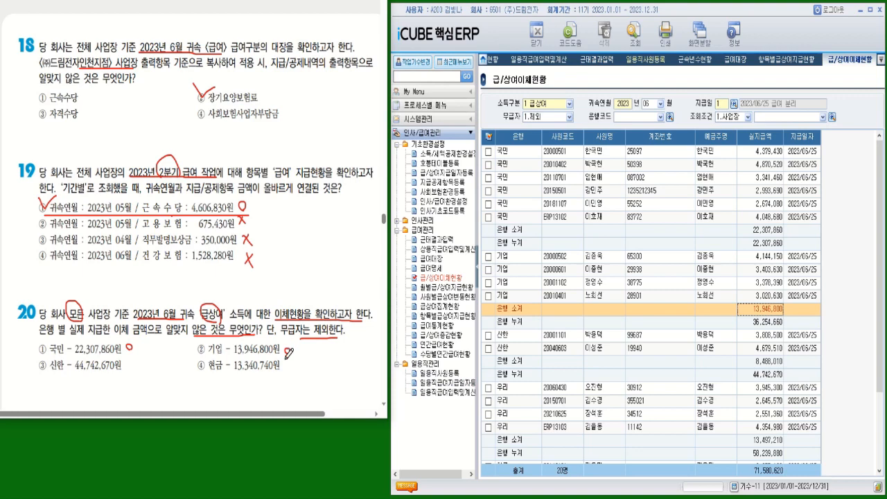
# Check the 신한 and 현금 은행 소계 amounts, tick option ③ 신한 as question 20's answer, and mark ④ with a circle.
pyautogui.click(760, 361)
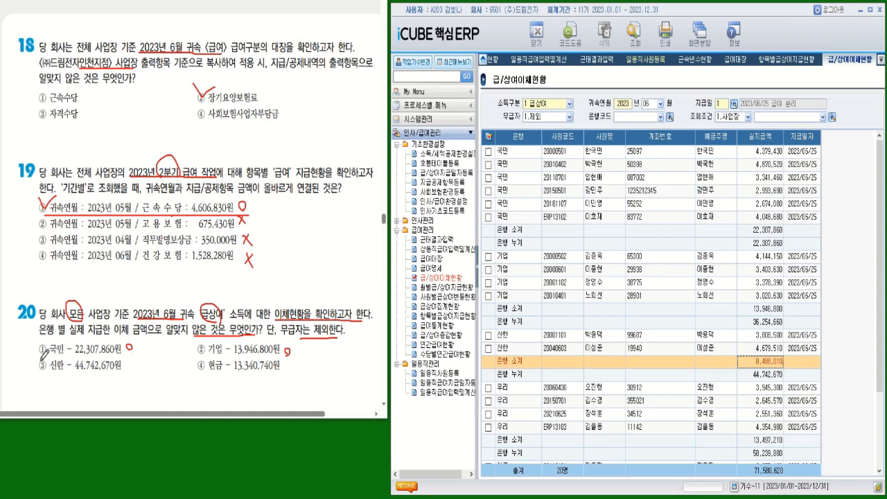
pyautogui.moveTo(36, 359); pyautogui.dragTo(61, 353)
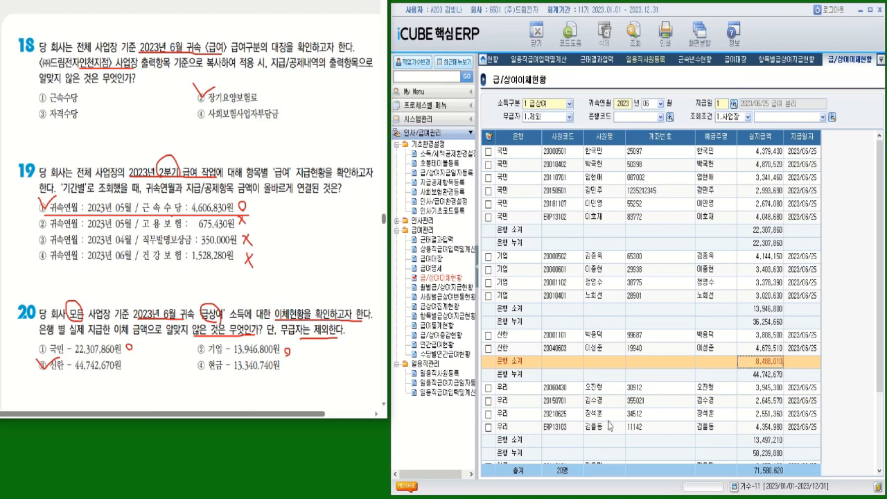
pyautogui.moveTo(877, 353); pyautogui.dragTo(879, 419)
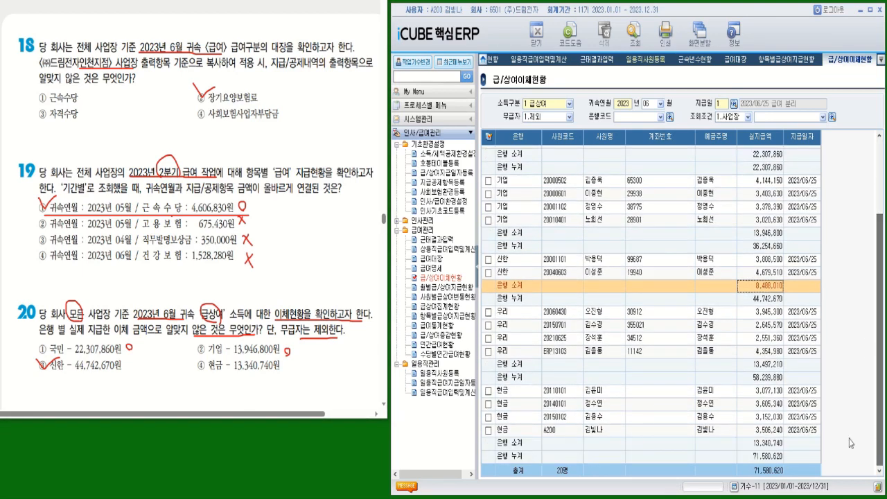
pyautogui.click(774, 443)
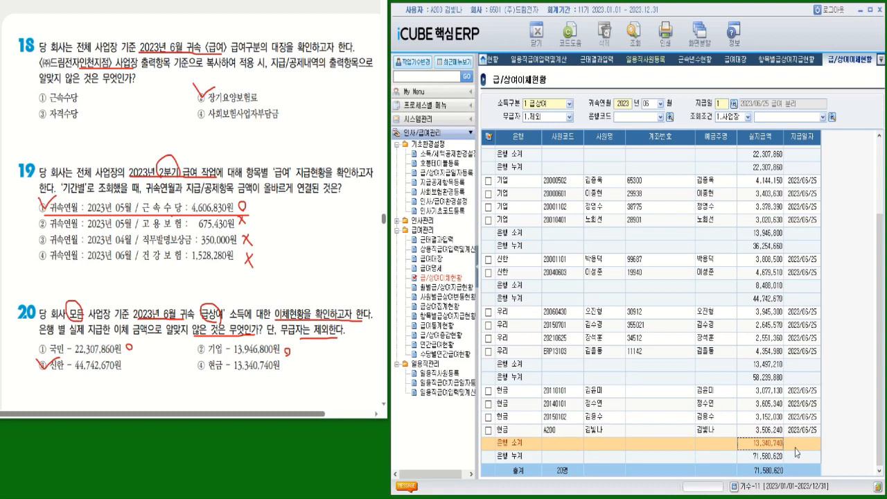
pyautogui.moveTo(287, 371); pyautogui.dragTo(286, 371)
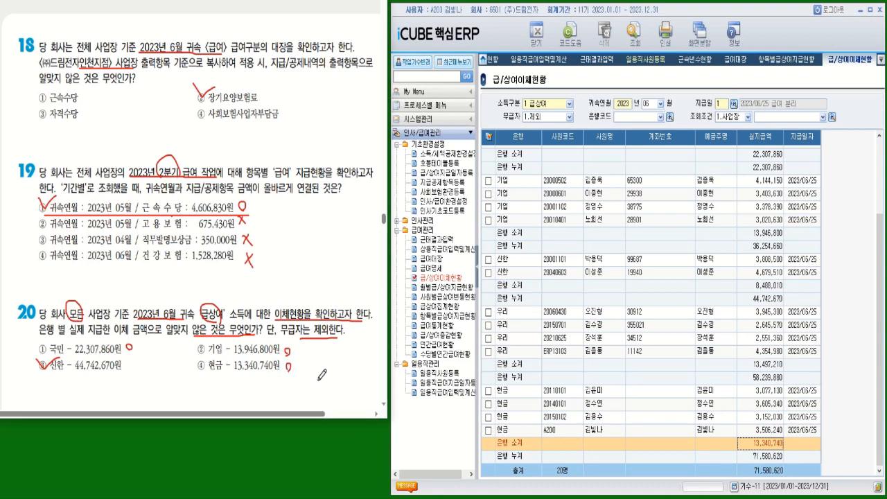